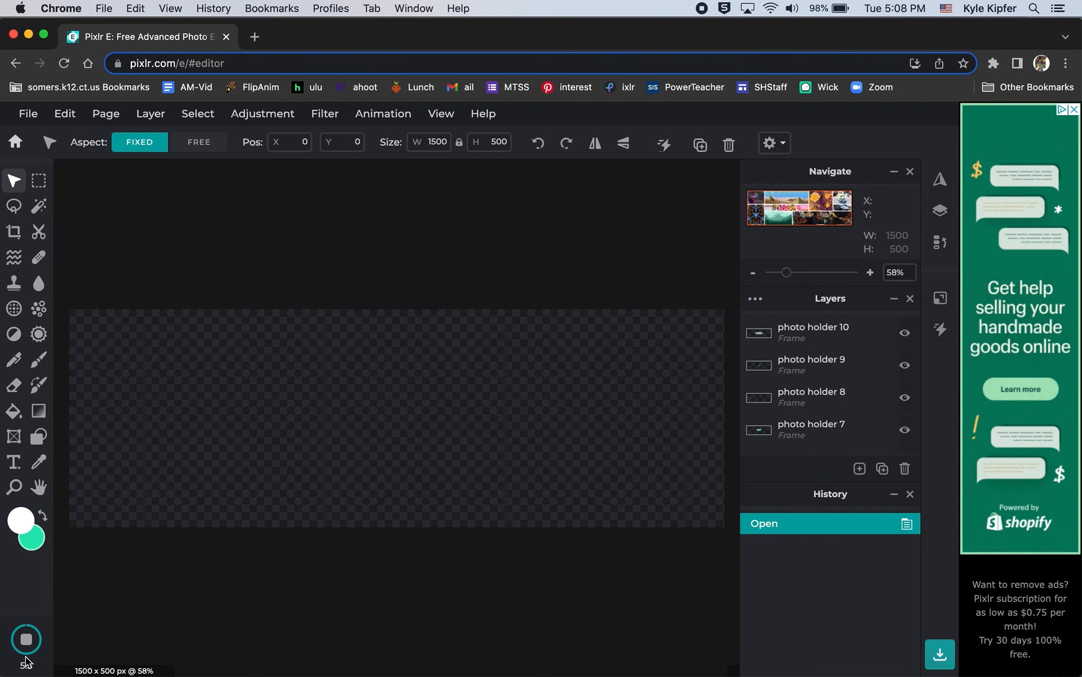
Stop the collage's animation preview and play it again to review the animated cover
click(26, 654)
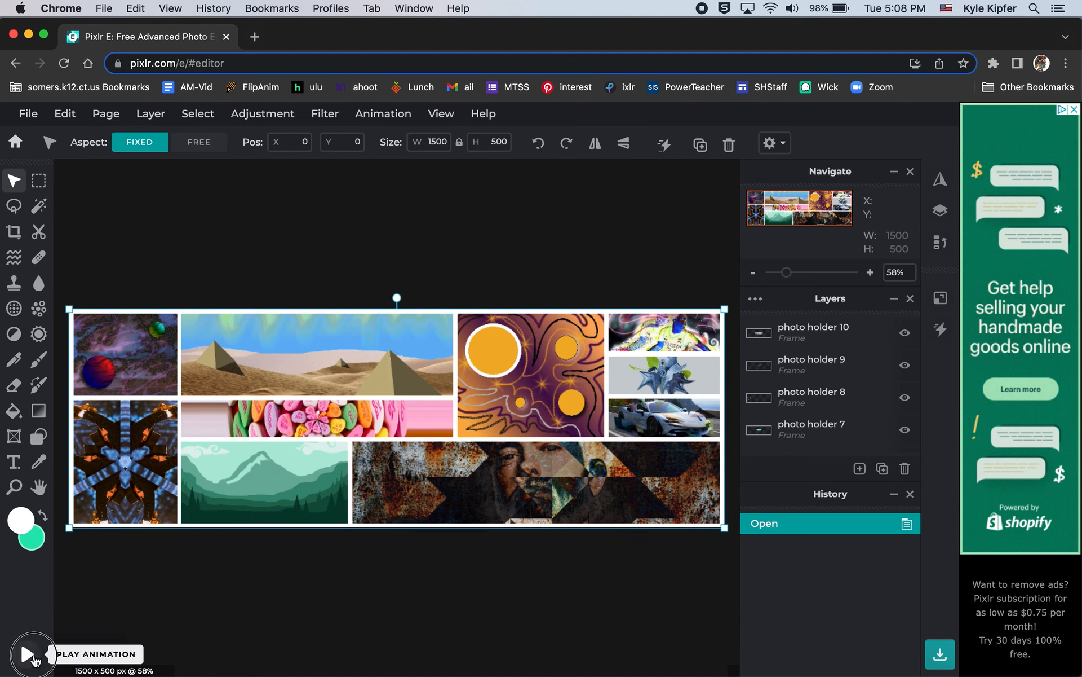
click(27, 654)
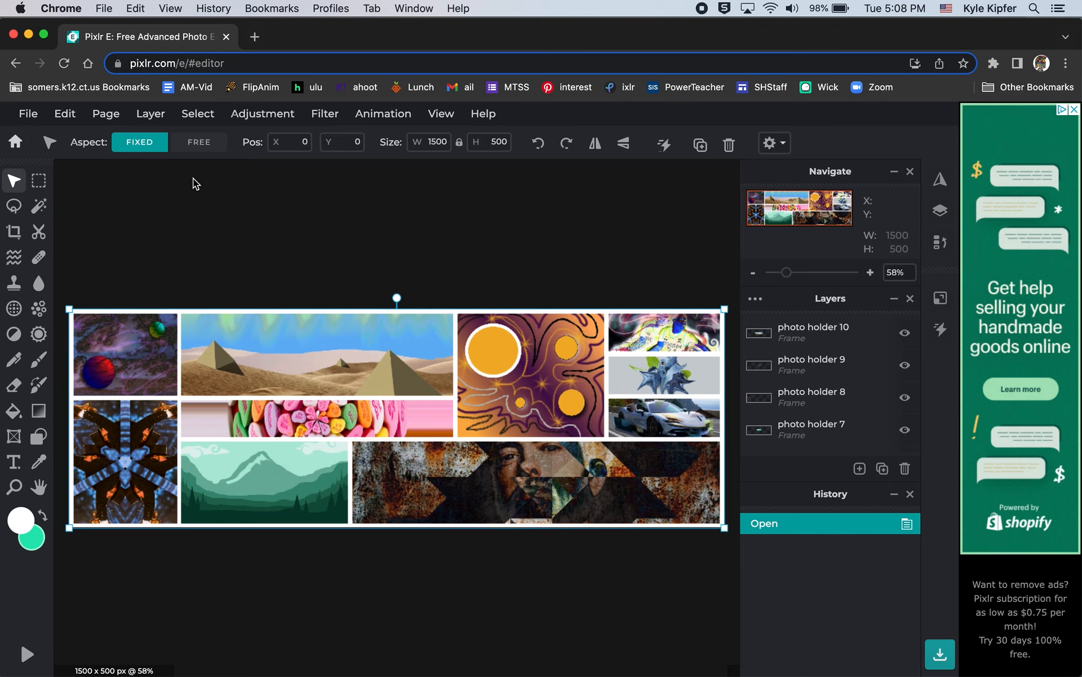
Leave the editor for the start page and open the template library
click(17, 143)
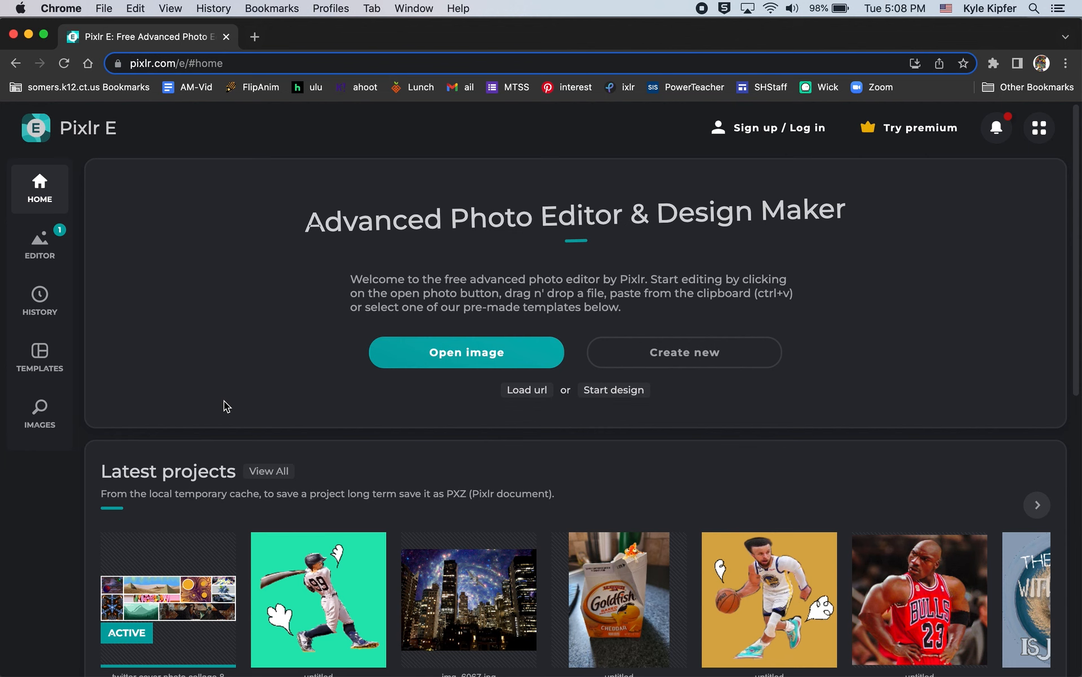
scroll(224, 406, down, 10)
scroll(225, 404, up, 10)
click(35, 354)
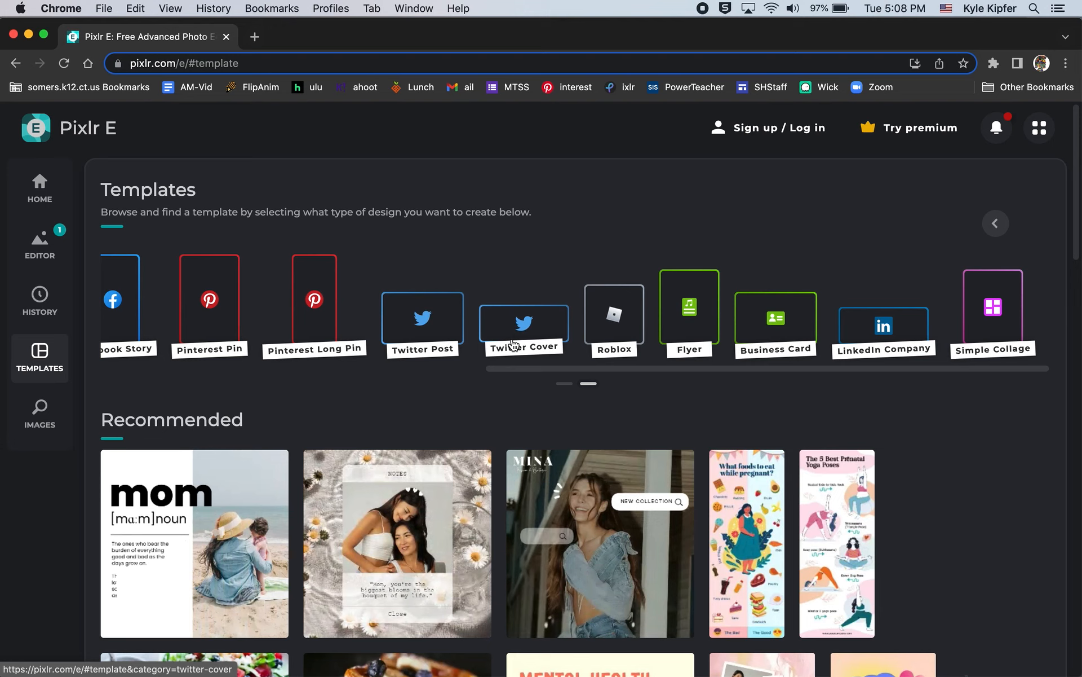
Browse the Instagram Story templates in the template library
scroll(141, 313, left, 10)
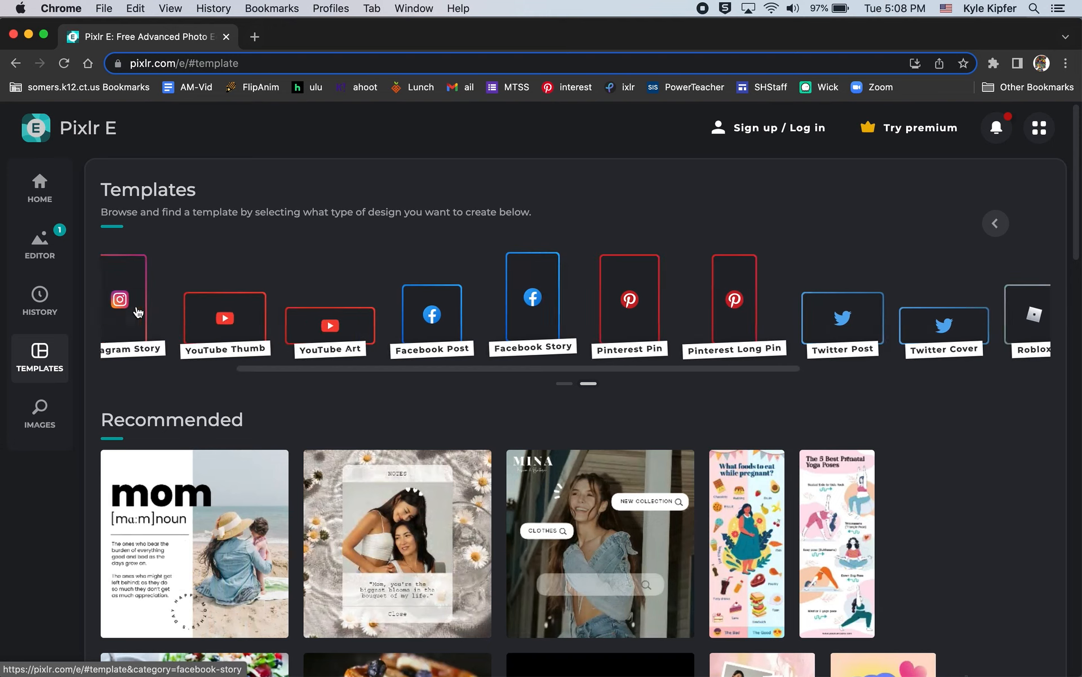
click(355, 315)
scroll(355, 314, down, 3)
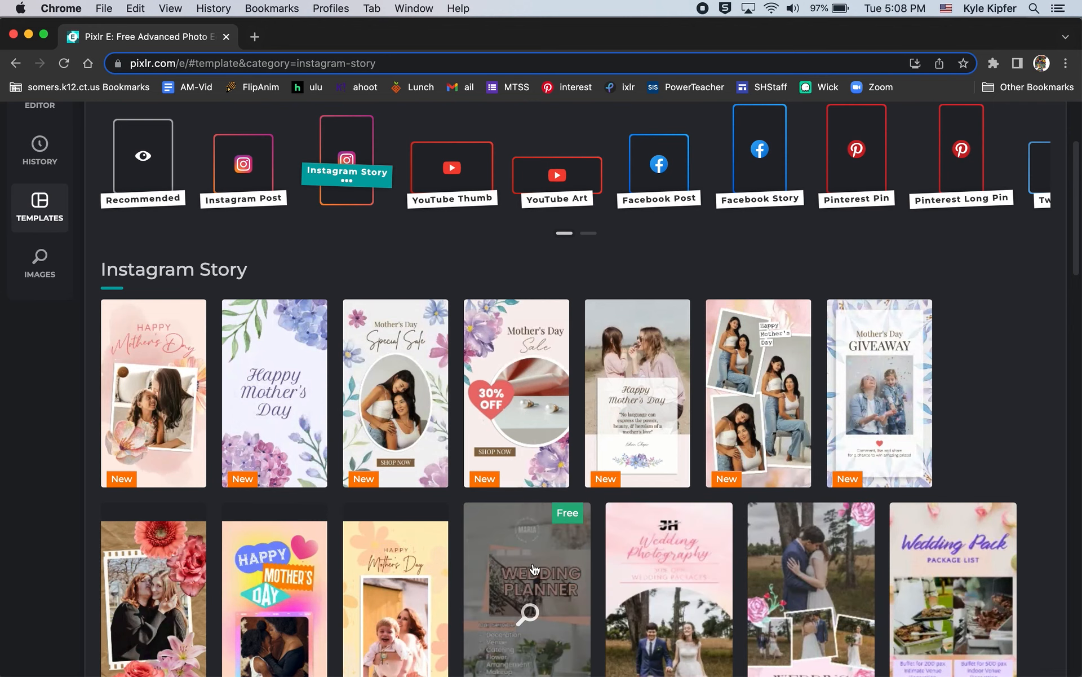
scroll(530, 575, down, 2)
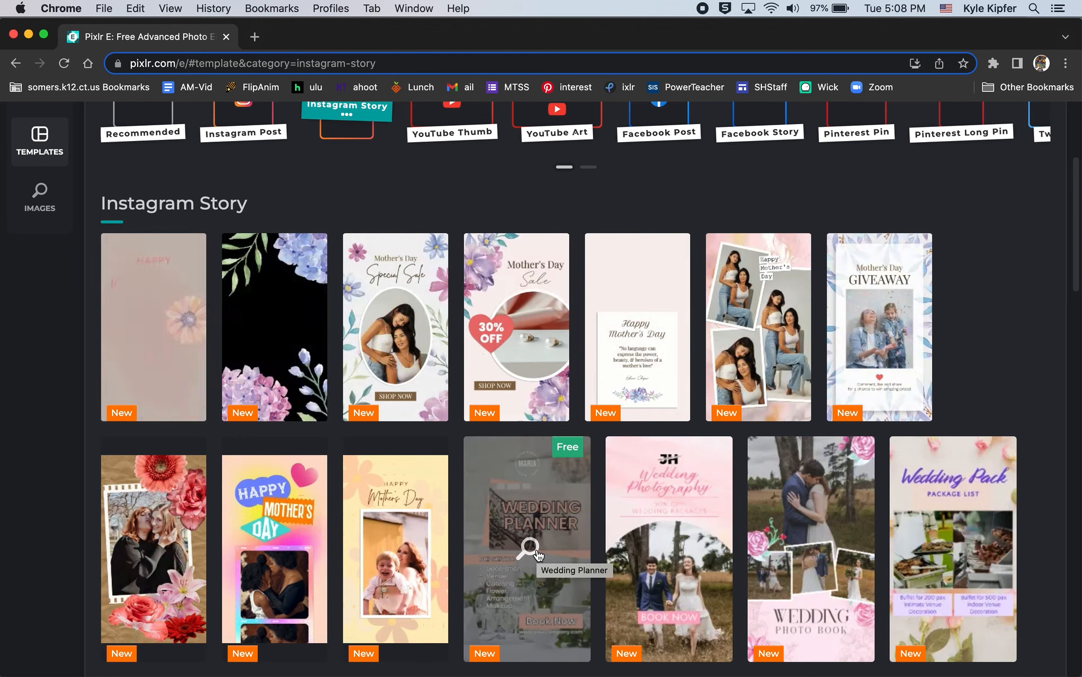
scroll(513, 341, up, 6)
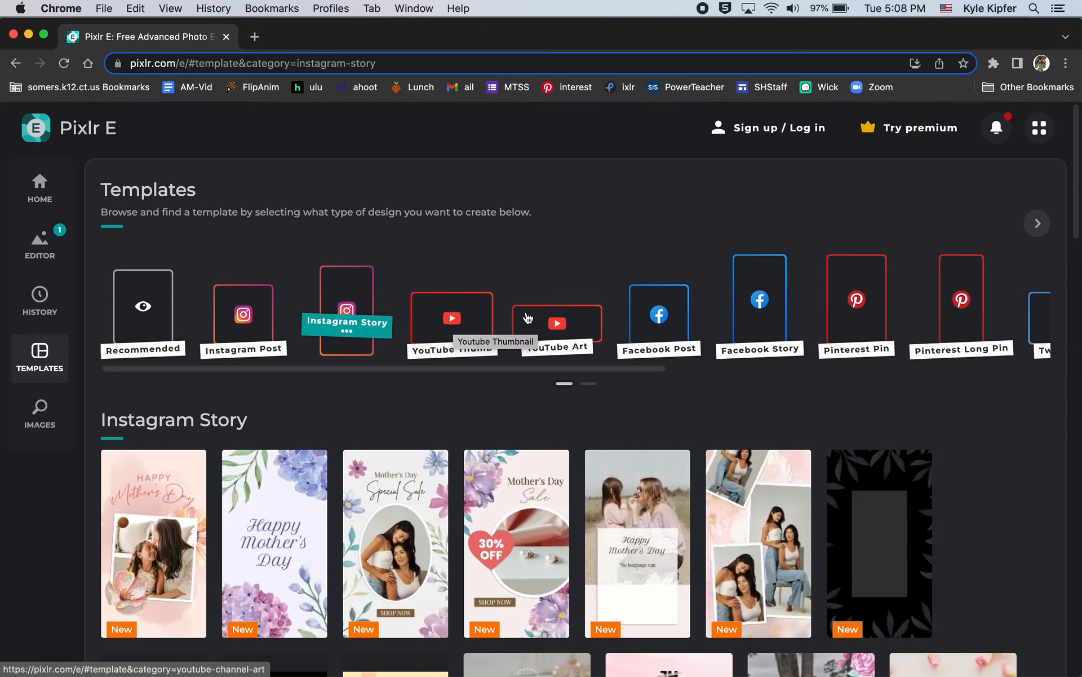
Switch the template library to the Simple Collage category
scroll(496, 324, right, 10)
scroll(527, 318, right, 5)
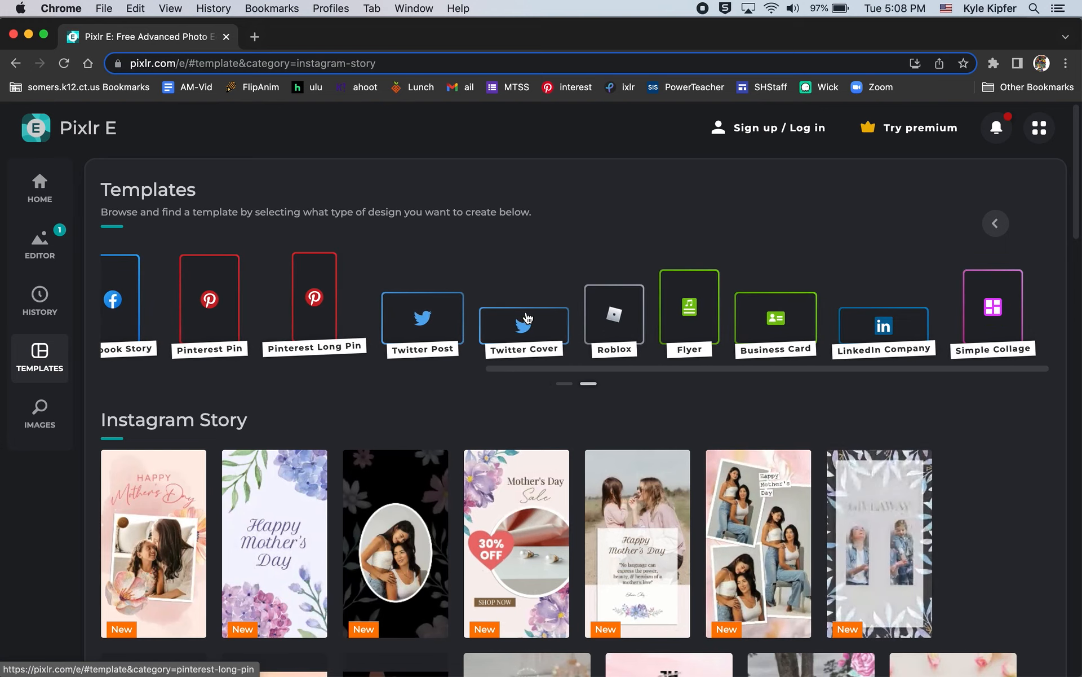
click(986, 310)
Load more Simple Collage templates and look through the available photo layouts
scroll(488, 377, down, 10)
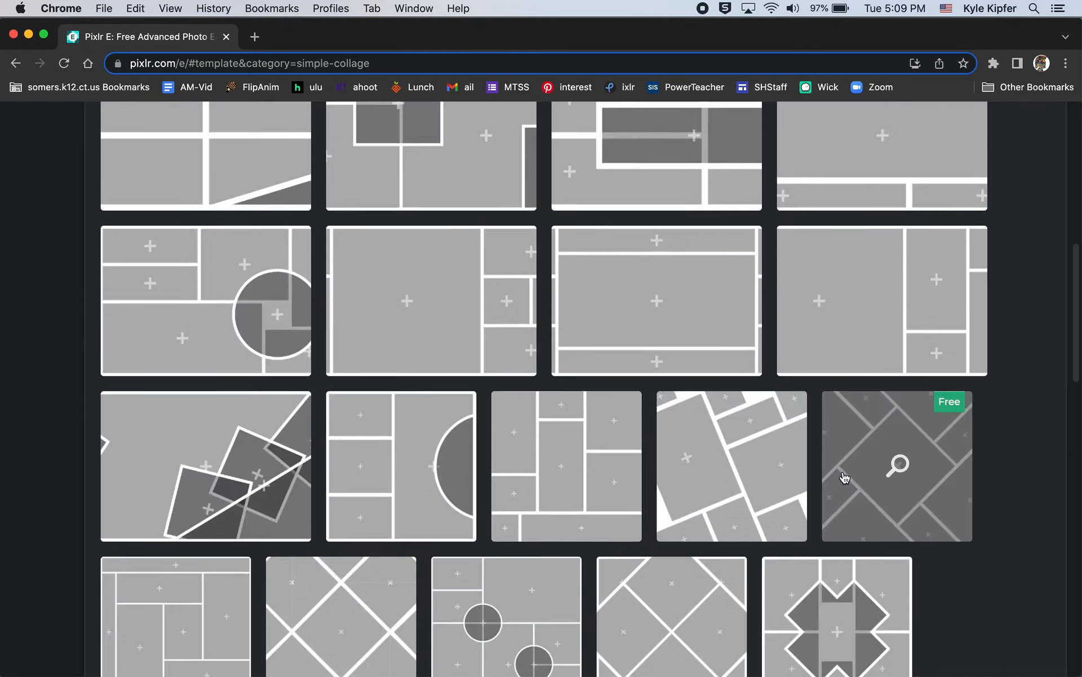
scroll(894, 451, down, 3)
scroll(504, 544, down, 15)
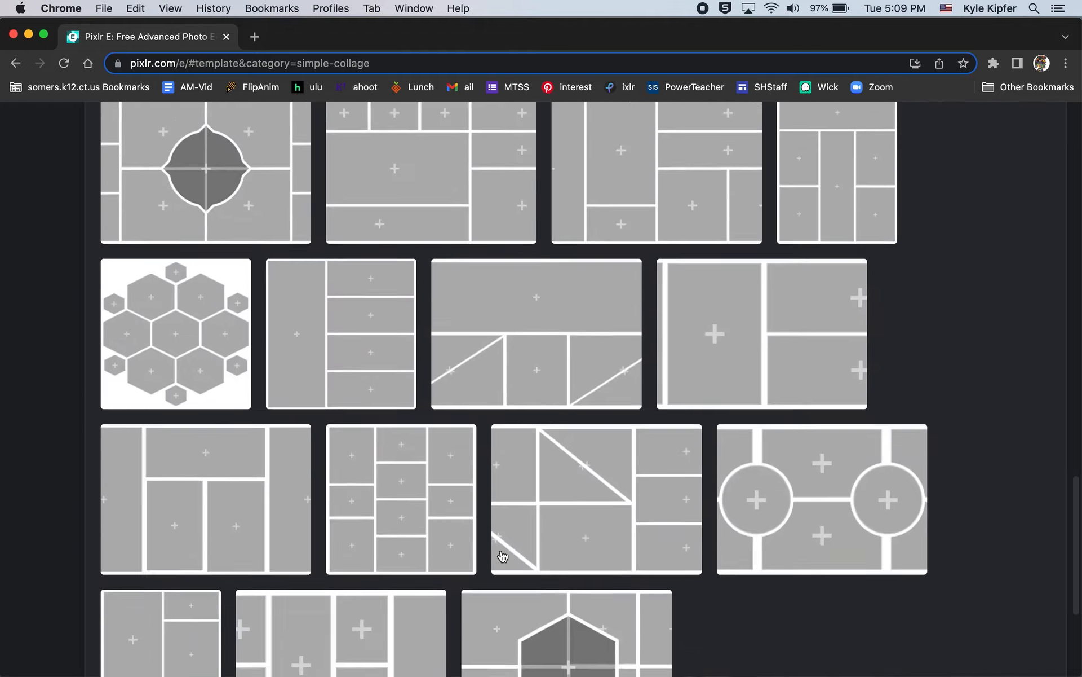
click(604, 575)
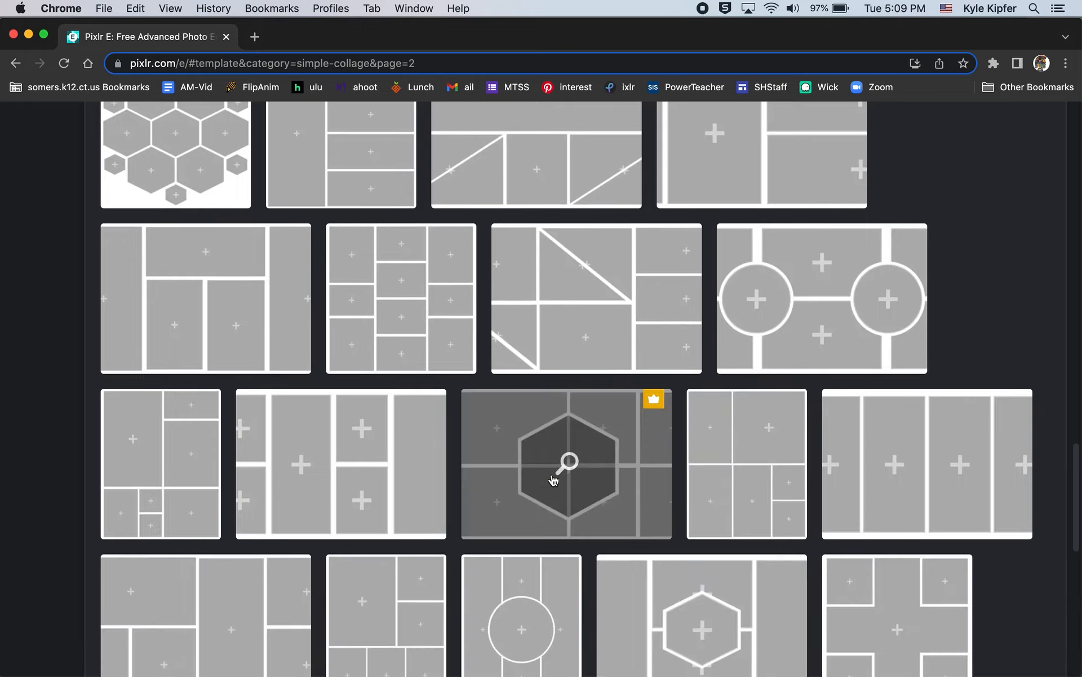
scroll(722, 609, down, 6)
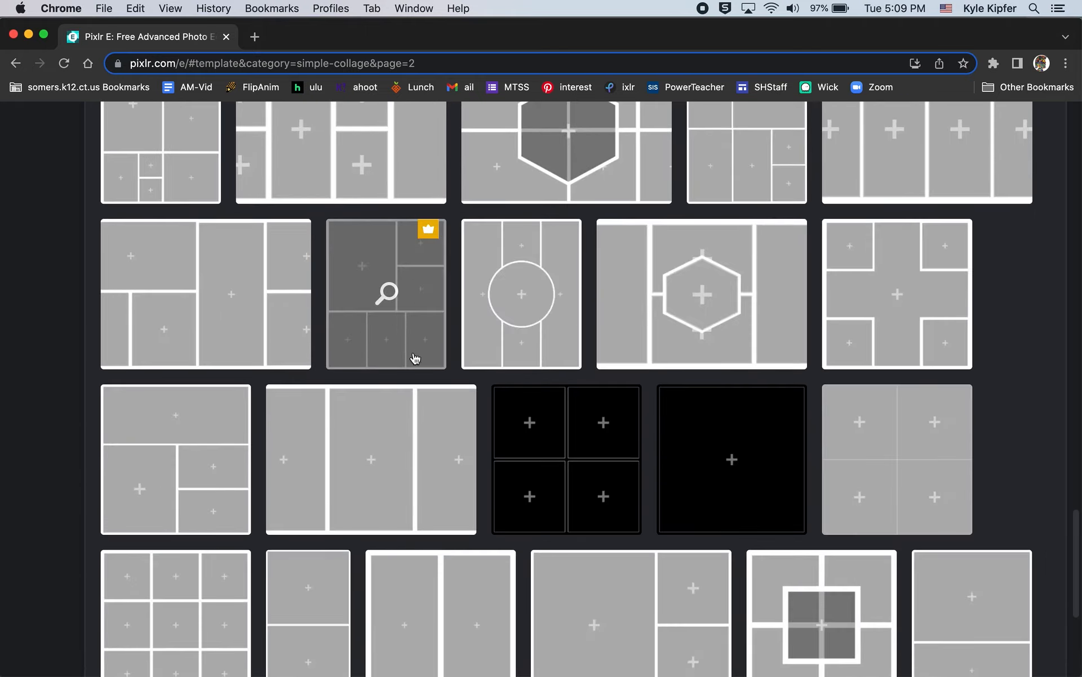
scroll(652, 504, up, 20)
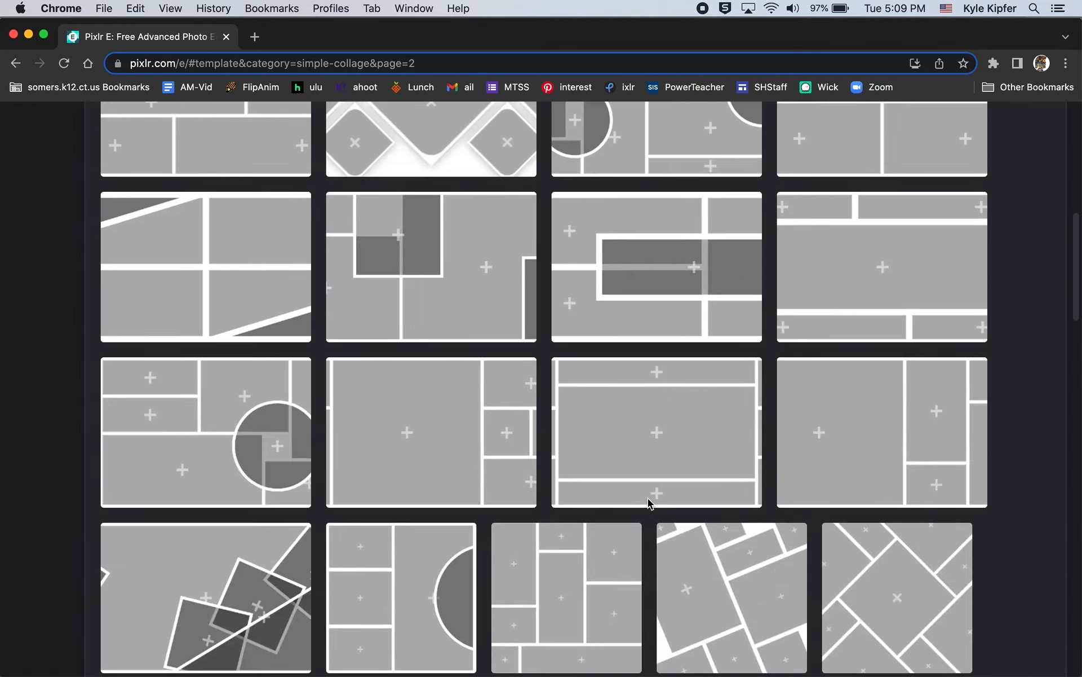
scroll(381, 367, down, 4)
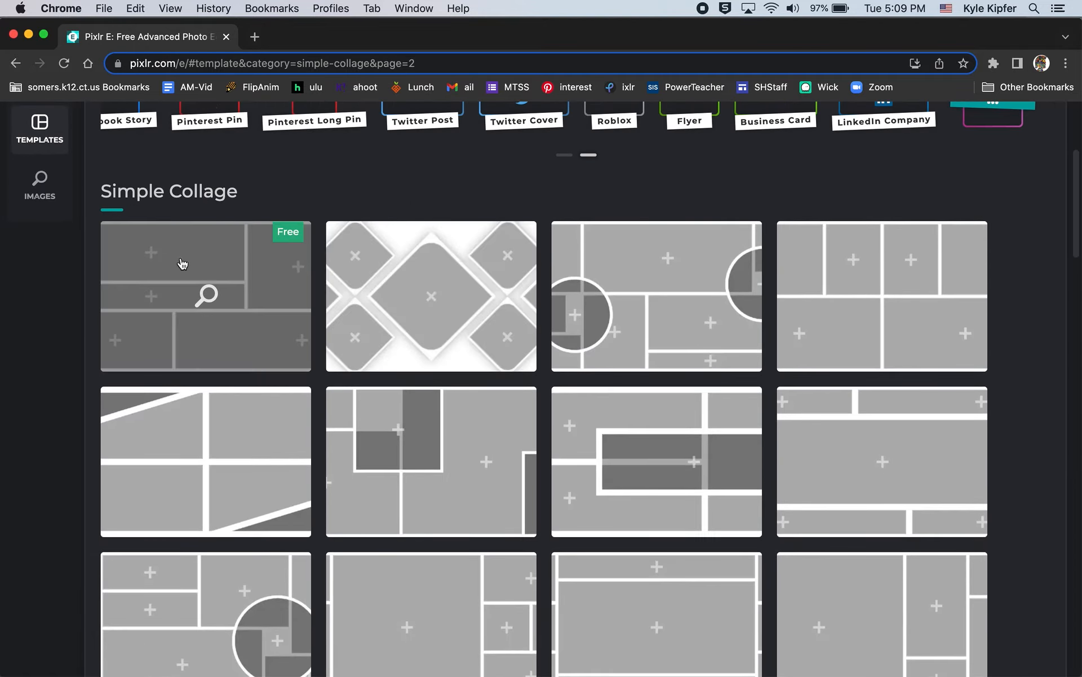
Preview the templates Free Twitter Cover Photo Collage 3 and Free Twitter Cover Photo Collage 1, closing each one
click(892, 301)
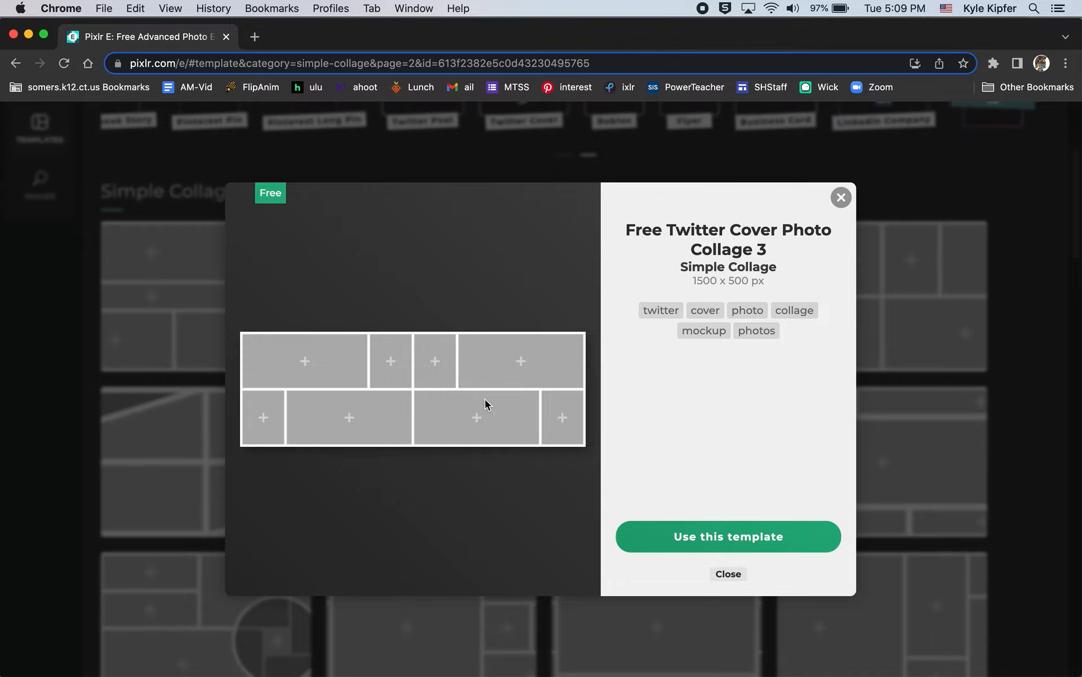
click(841, 197)
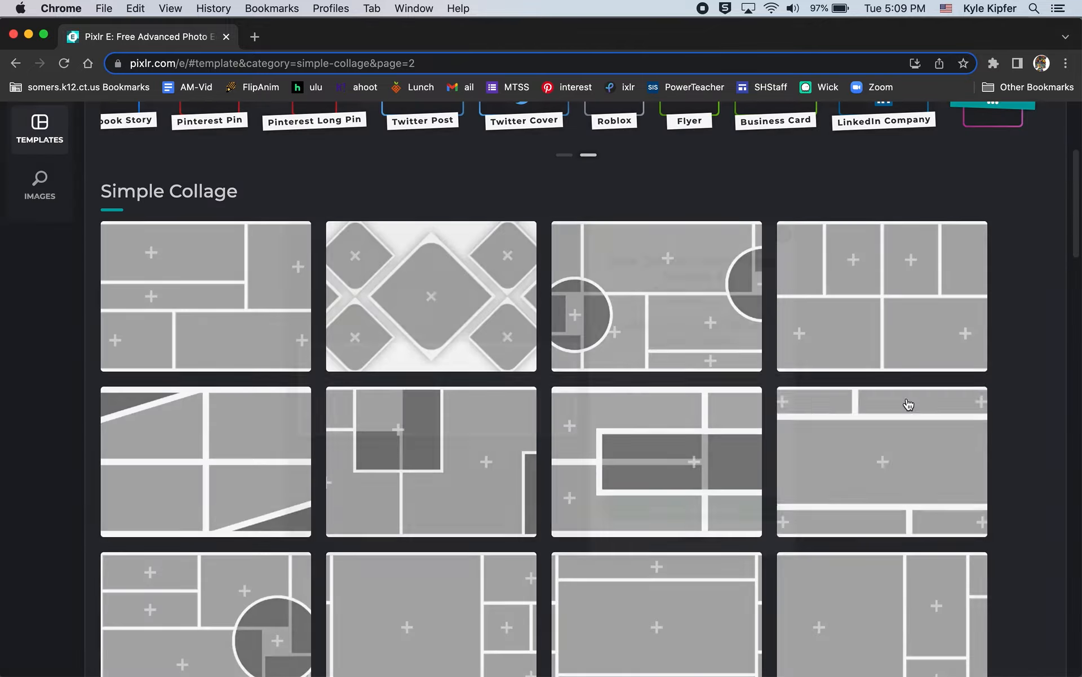
click(877, 451)
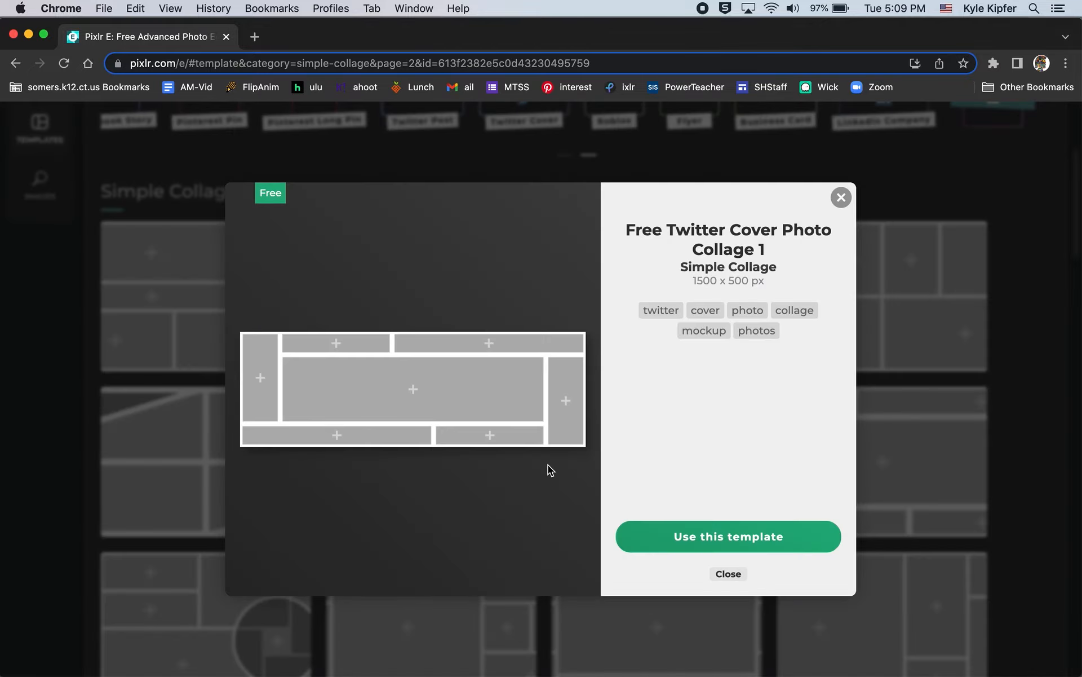
click(840, 197)
Preview the Free Twitter Post Photo Collage 4 and Free Post Template Photo Collage templates, closing each one
scroll(682, 439, down, 3)
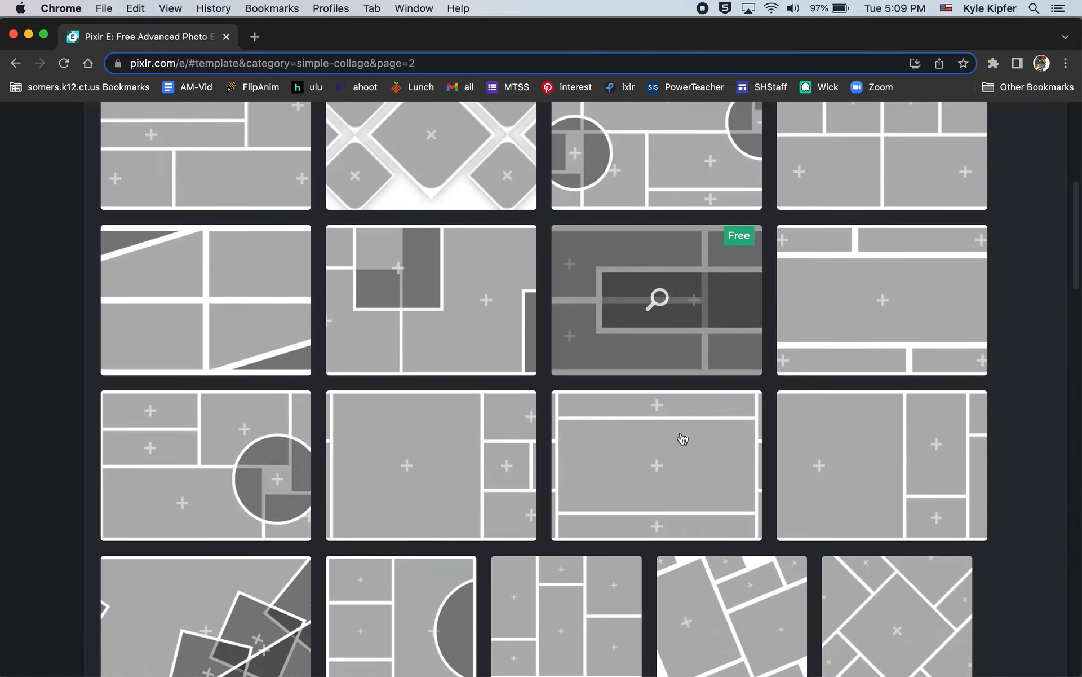
click(648, 440)
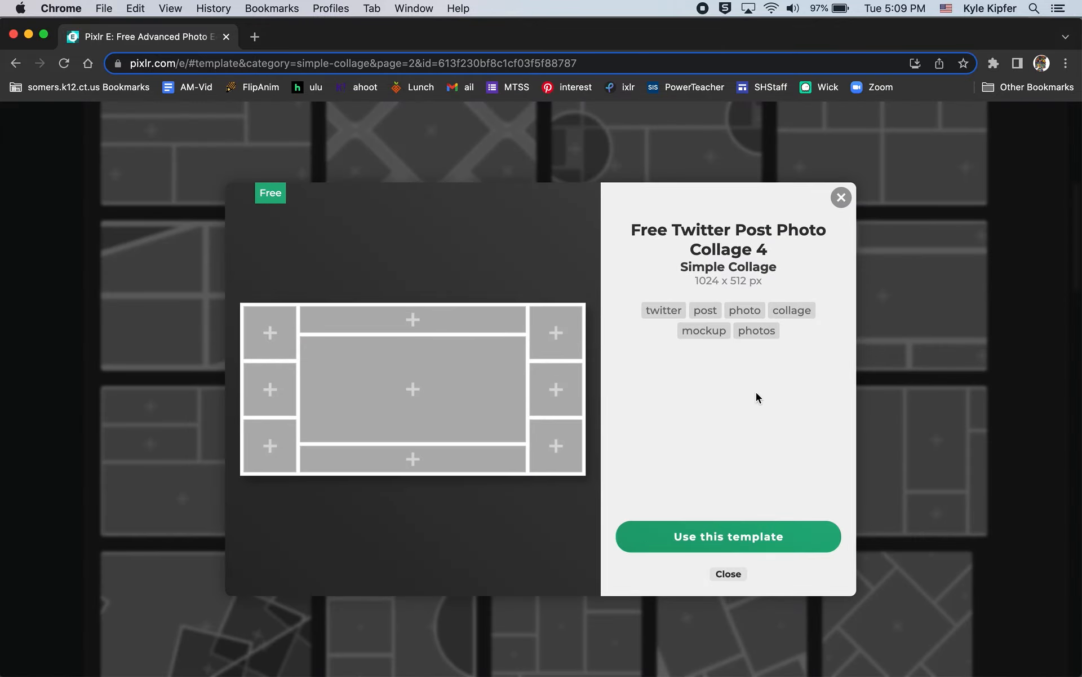
click(842, 197)
scroll(442, 388, down, 2)
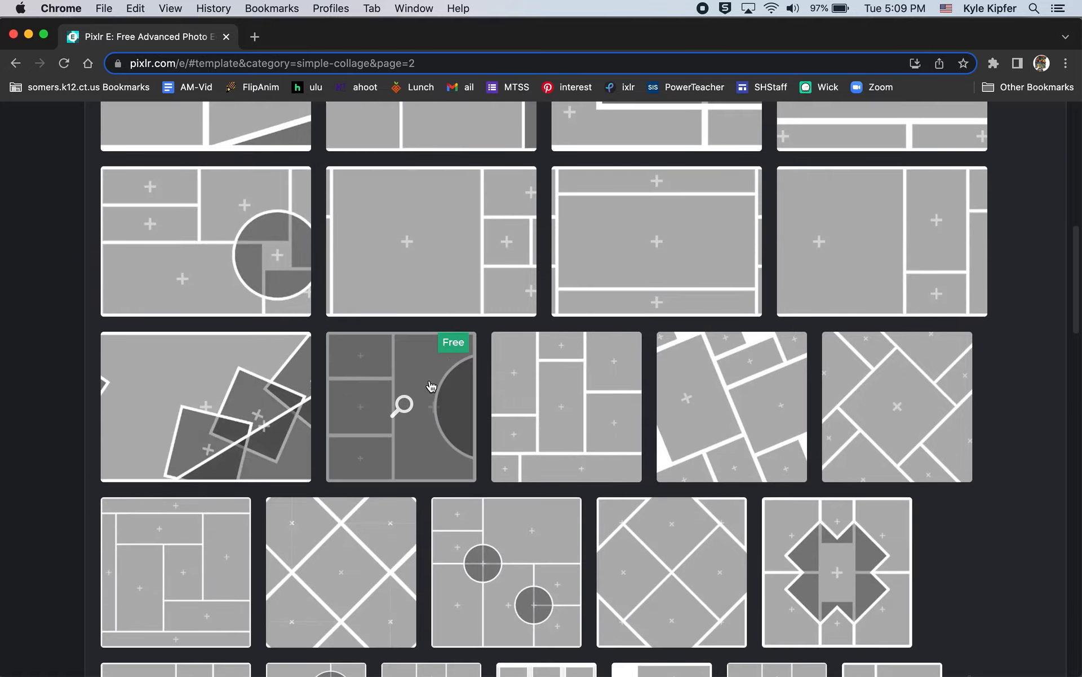
click(416, 380)
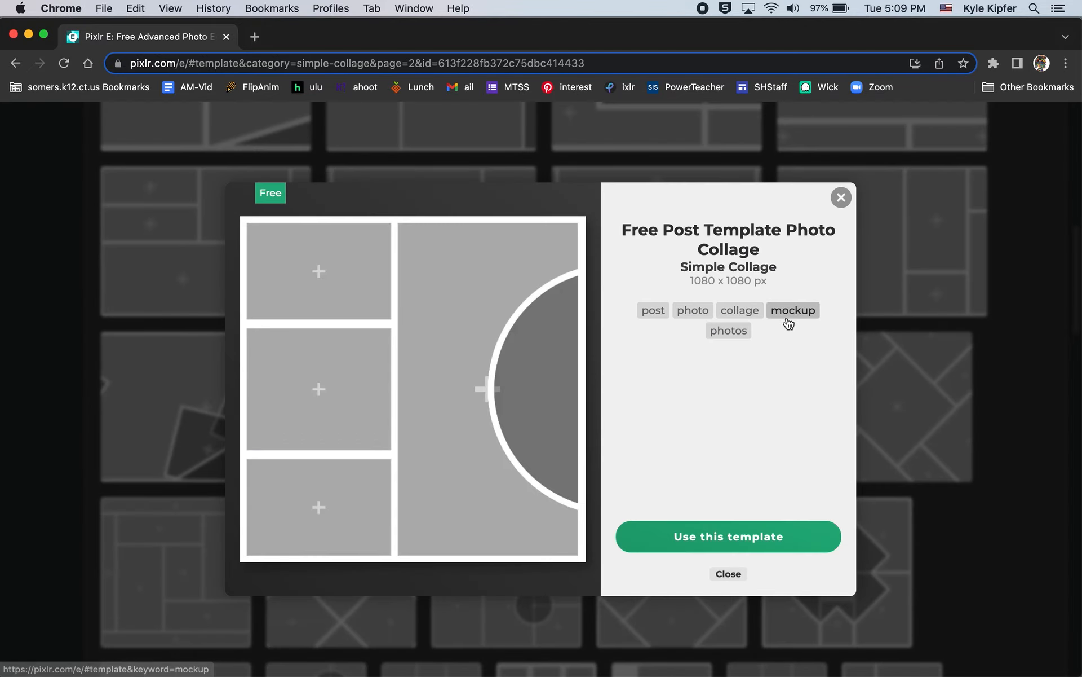
click(842, 199)
Create a new design from the Free Twitter Cover Photo Collage 2 template with the diamond-shaped photo holders
scroll(491, 437, up, 1)
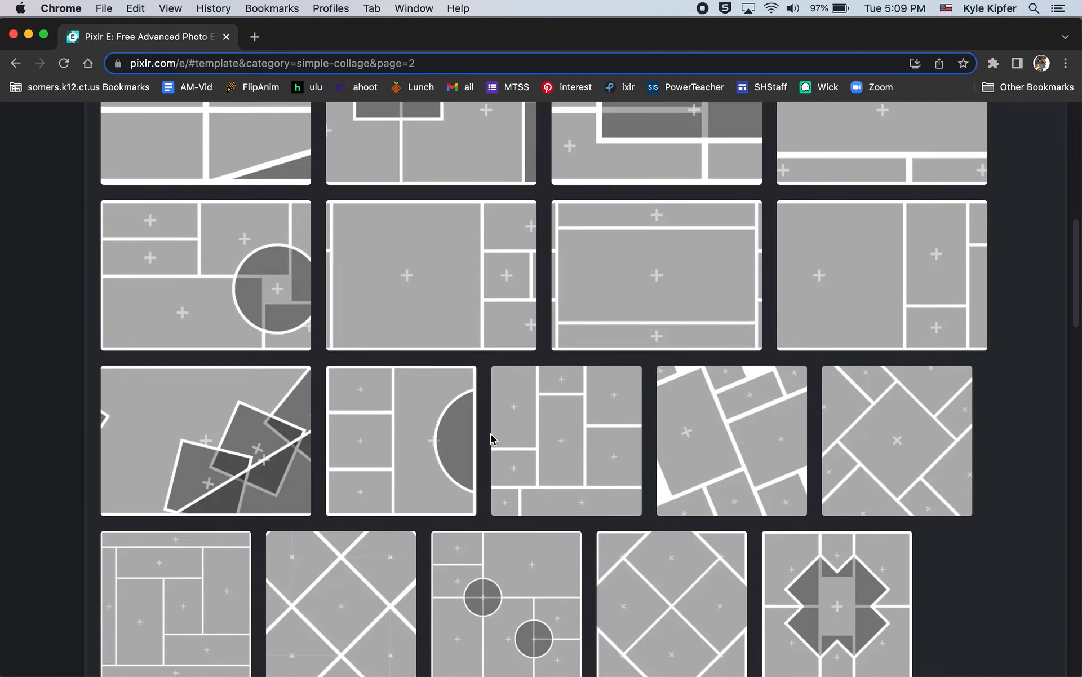
scroll(491, 437, up, 5)
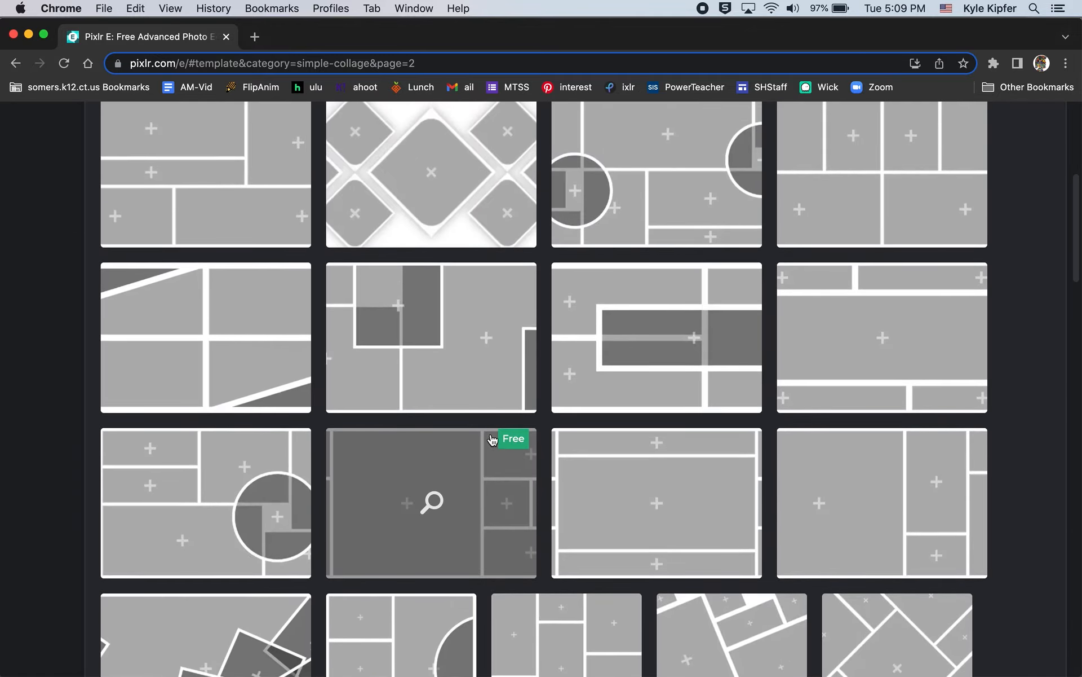
scroll(492, 439, up, 3)
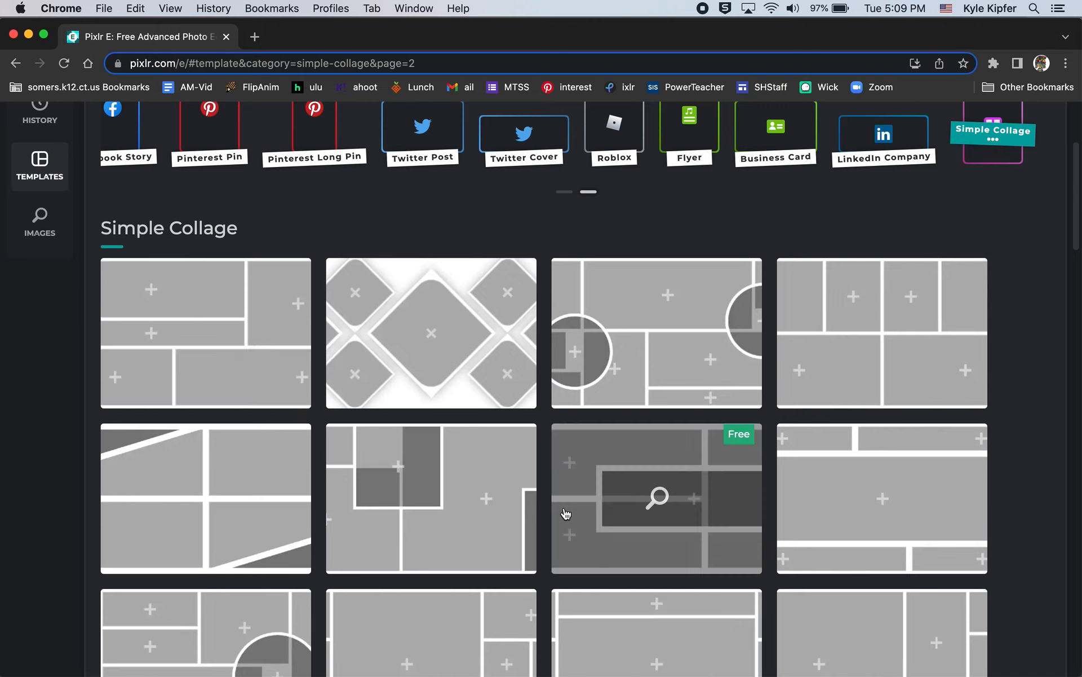
scroll(432, 496, down, 1)
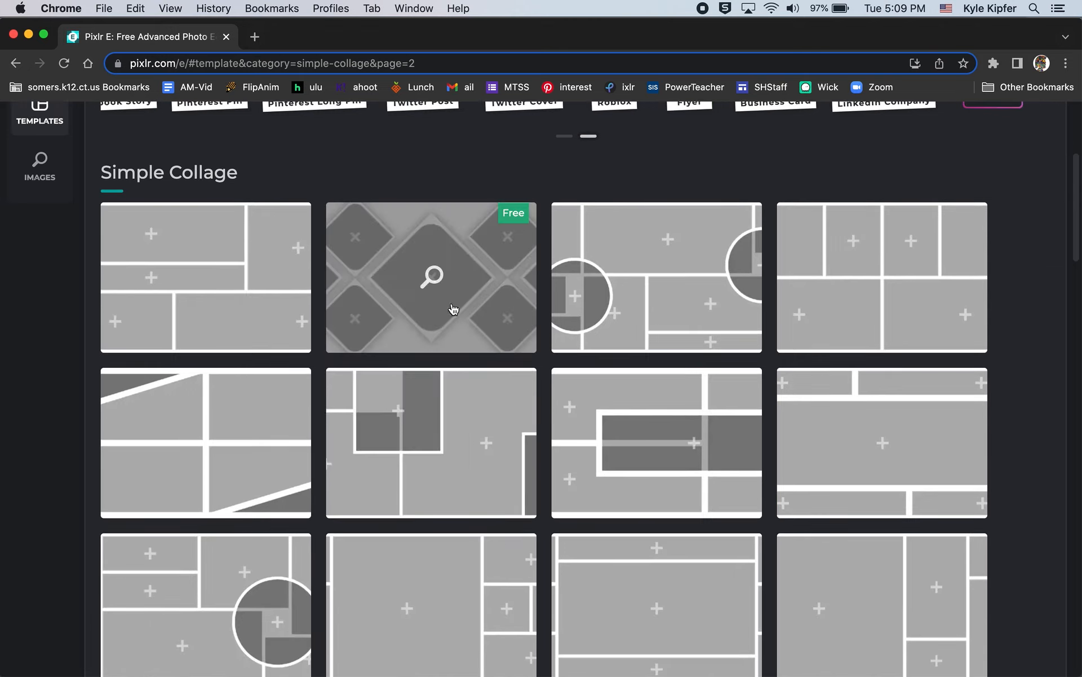
scroll(477, 312, down, 2)
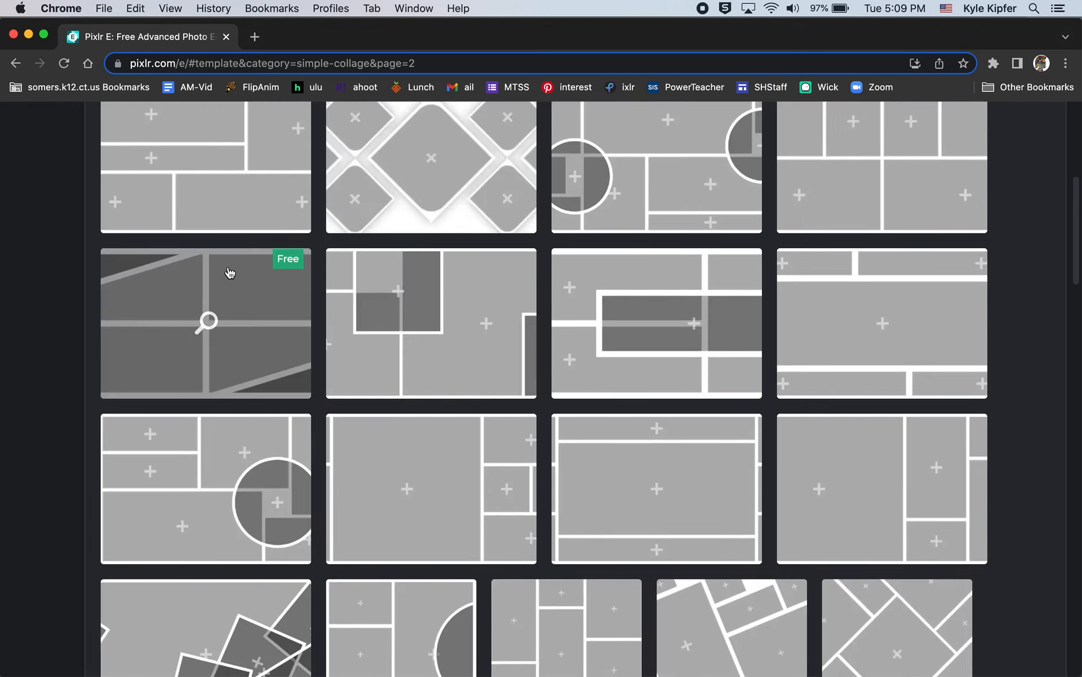
scroll(229, 273, up, 2)
click(418, 266)
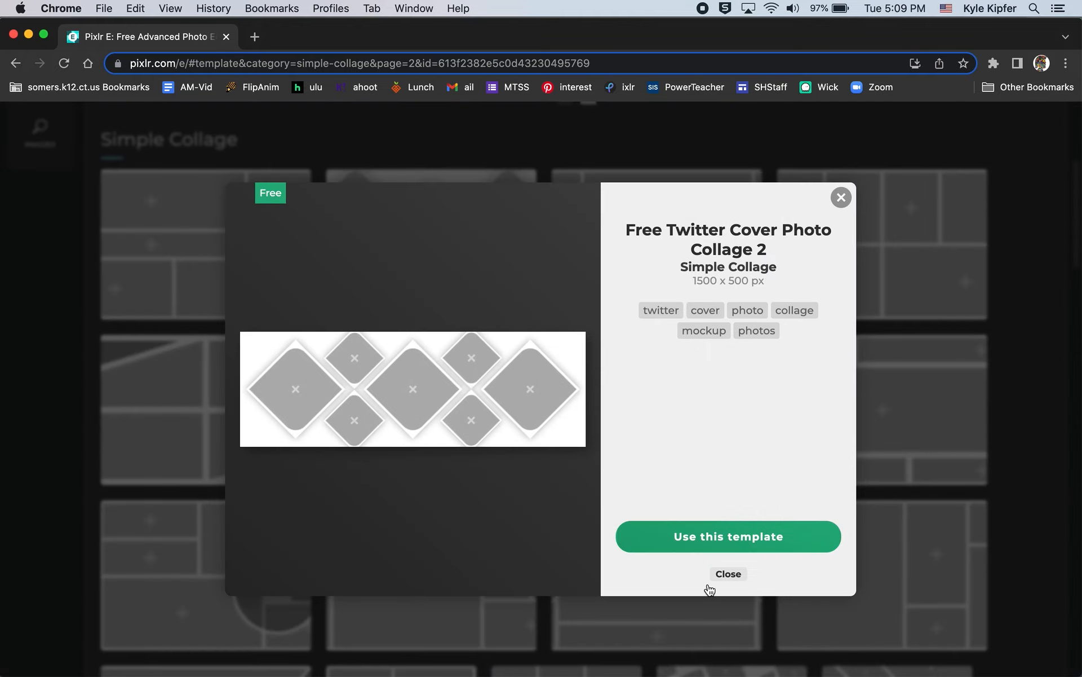
click(735, 546)
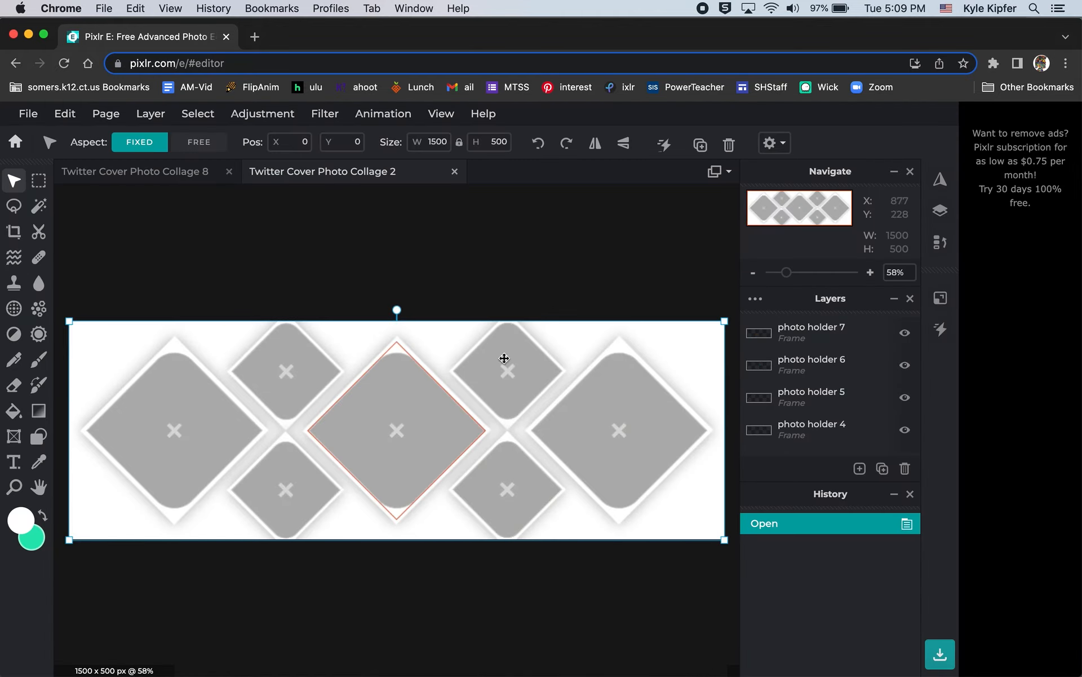
Start choosing an image for the large leftmost diamond photo holder and go to the PixlrProjects folder in Downloads
click(171, 427)
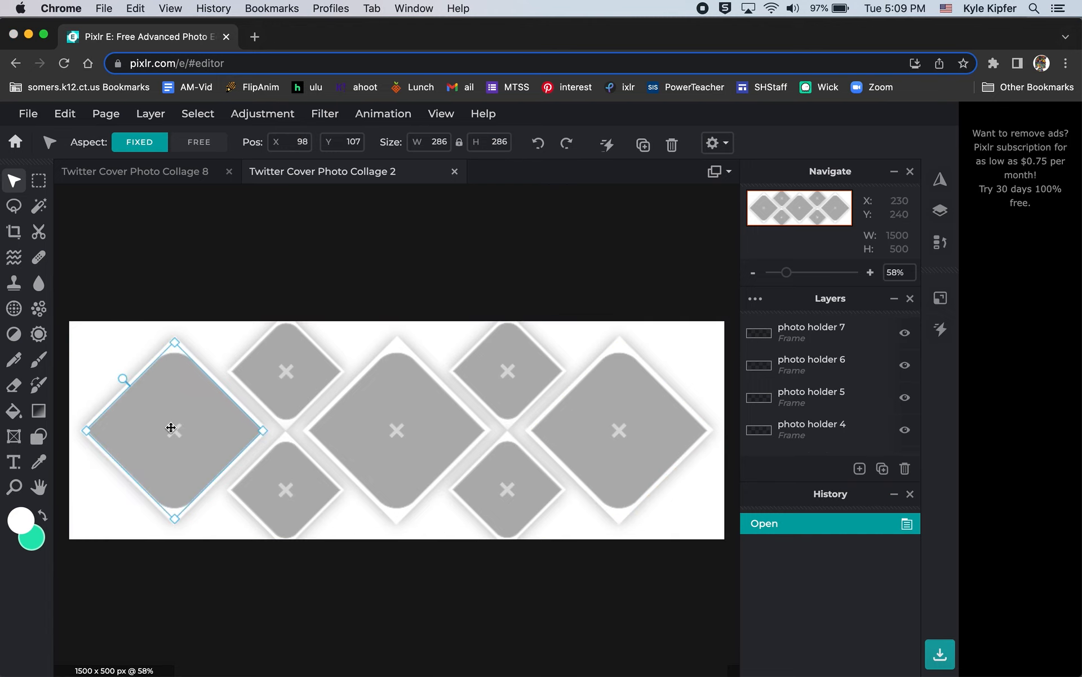
click(171, 427)
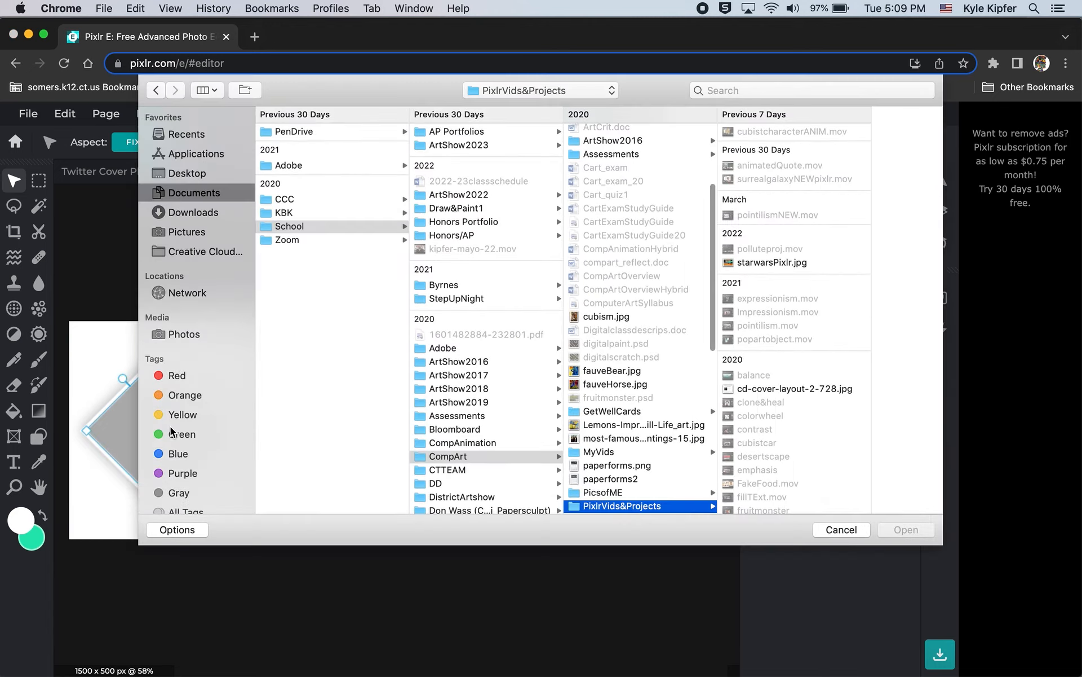
click(193, 212)
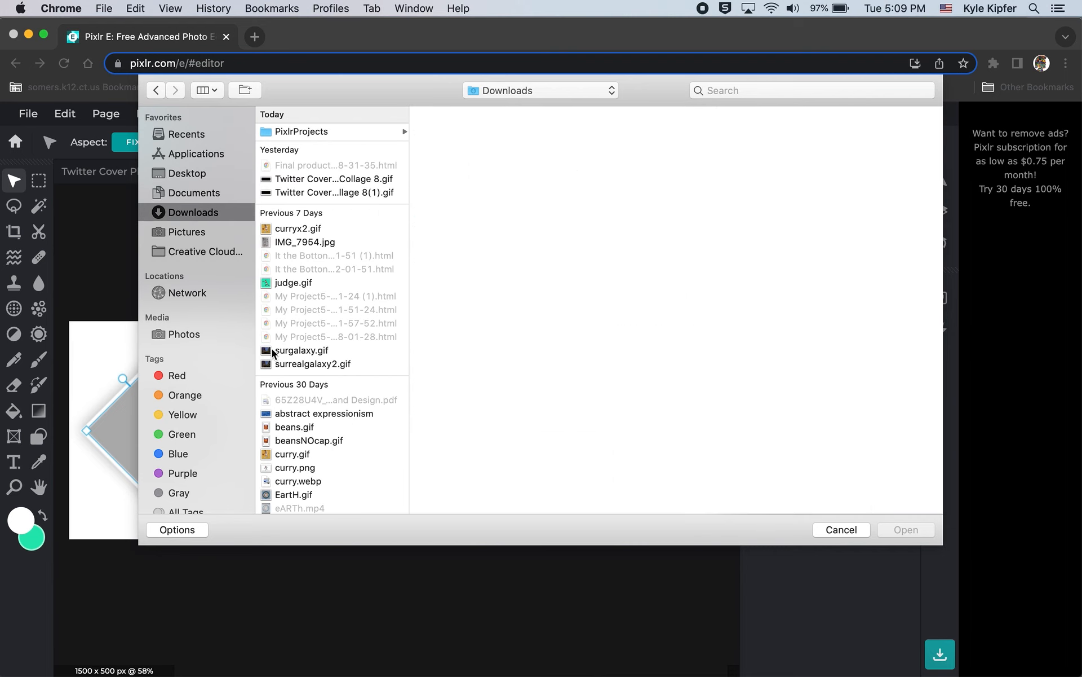
click(312, 129)
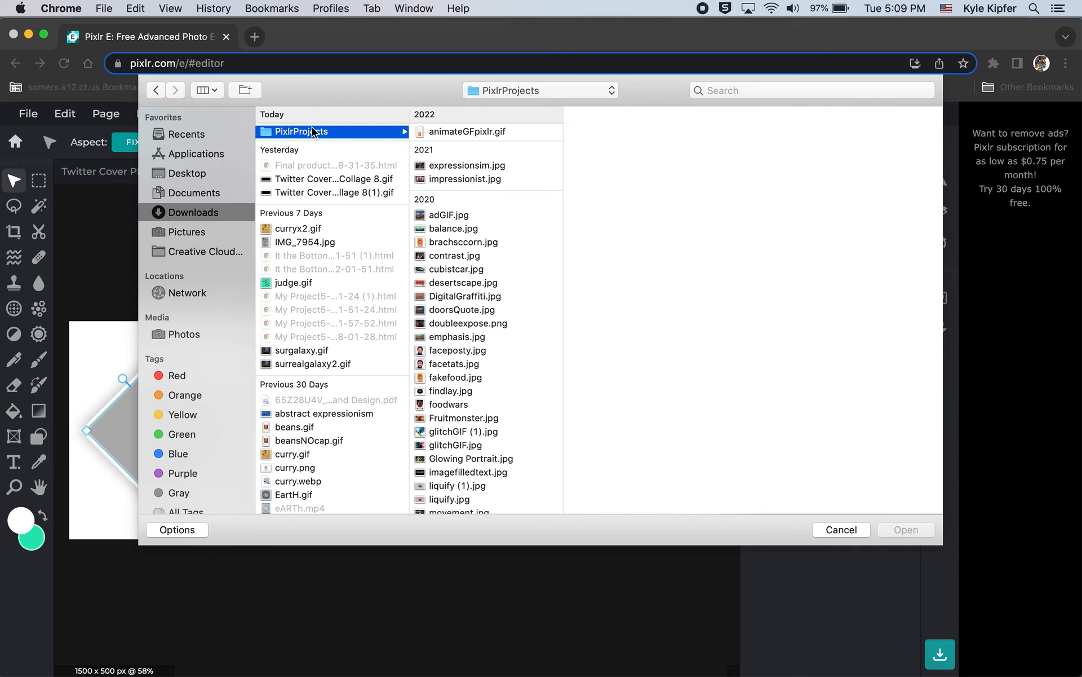
Fill the large leftmost diamond photo holder with balance.jpg and rotate the holder so the mountain landscape sits upright
click(462, 164)
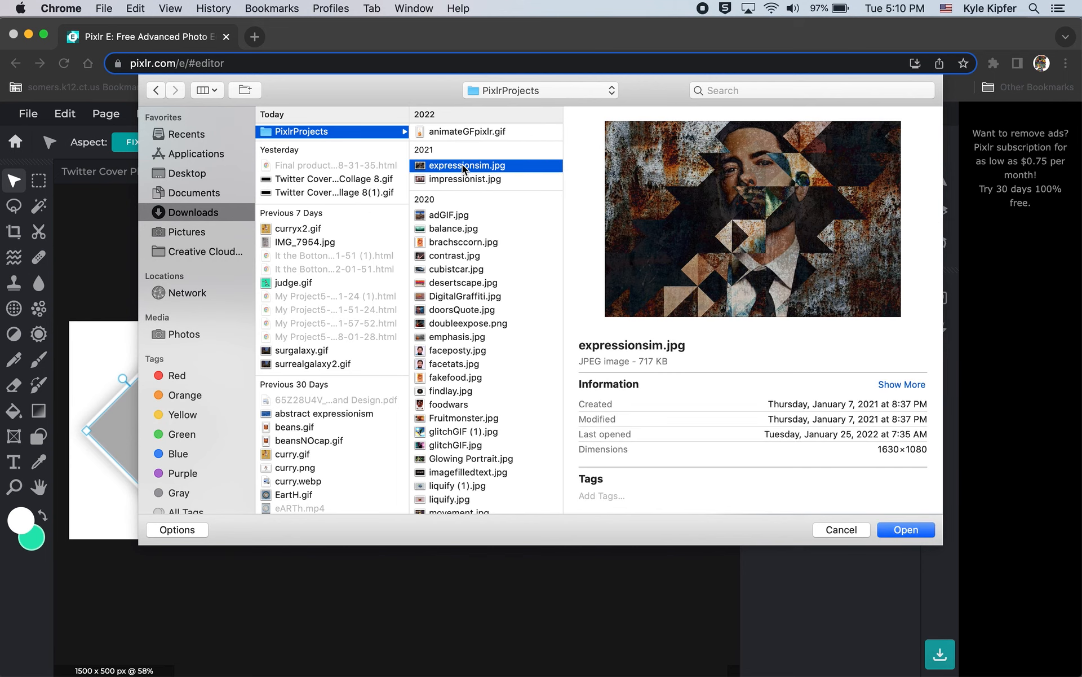
click(465, 181)
key(Down)
key(Down)
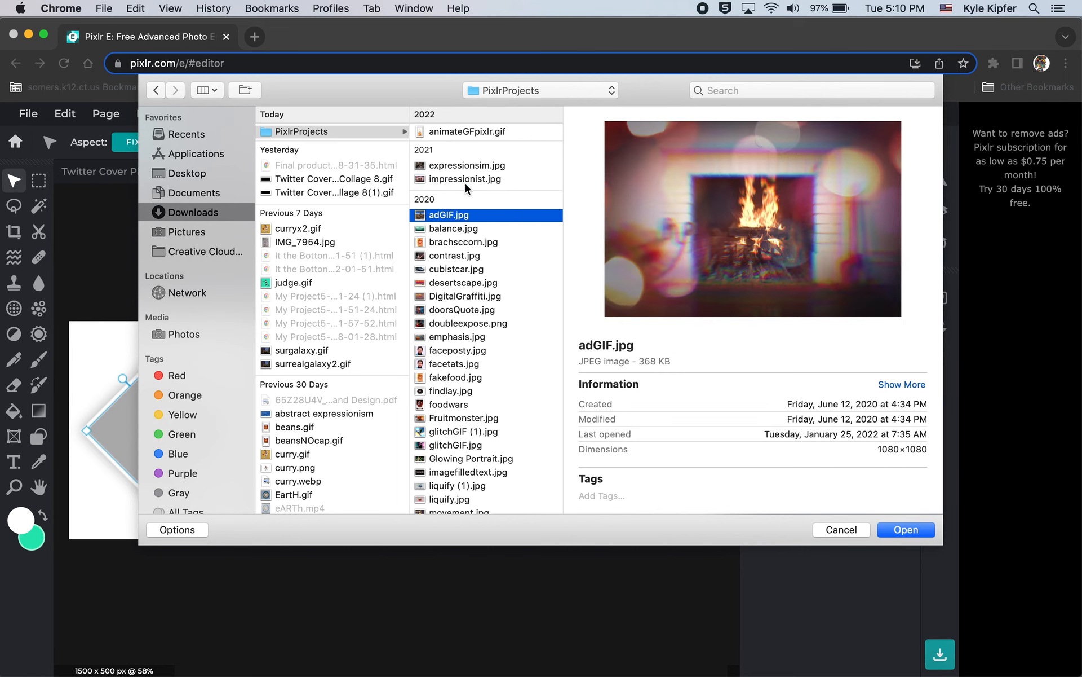
key(Down)
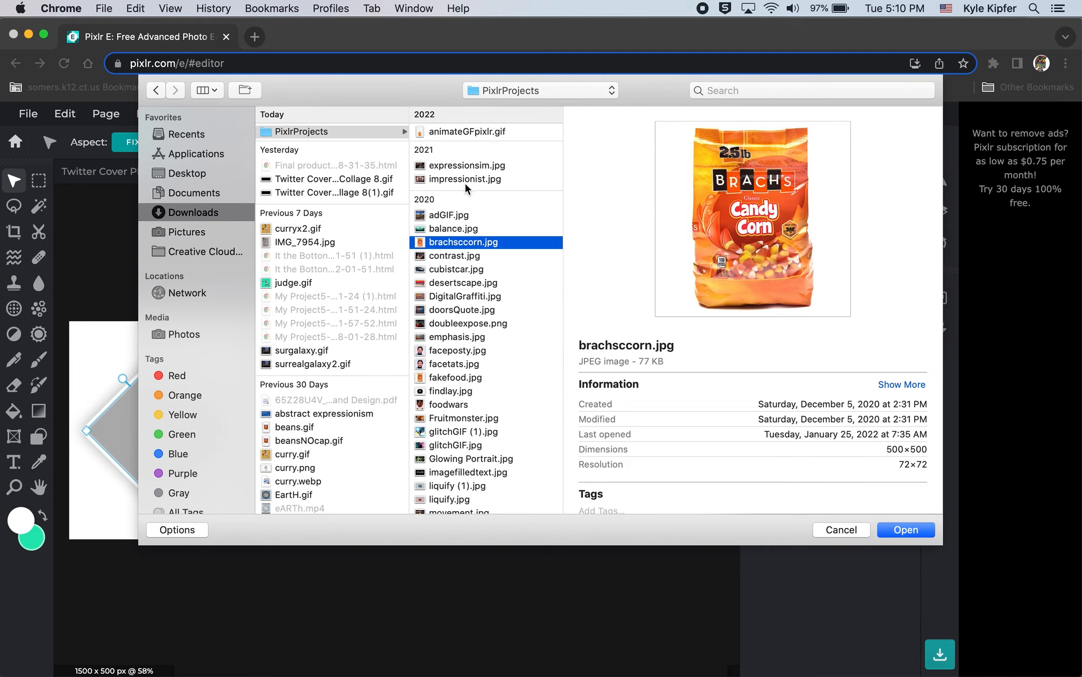
key(Up)
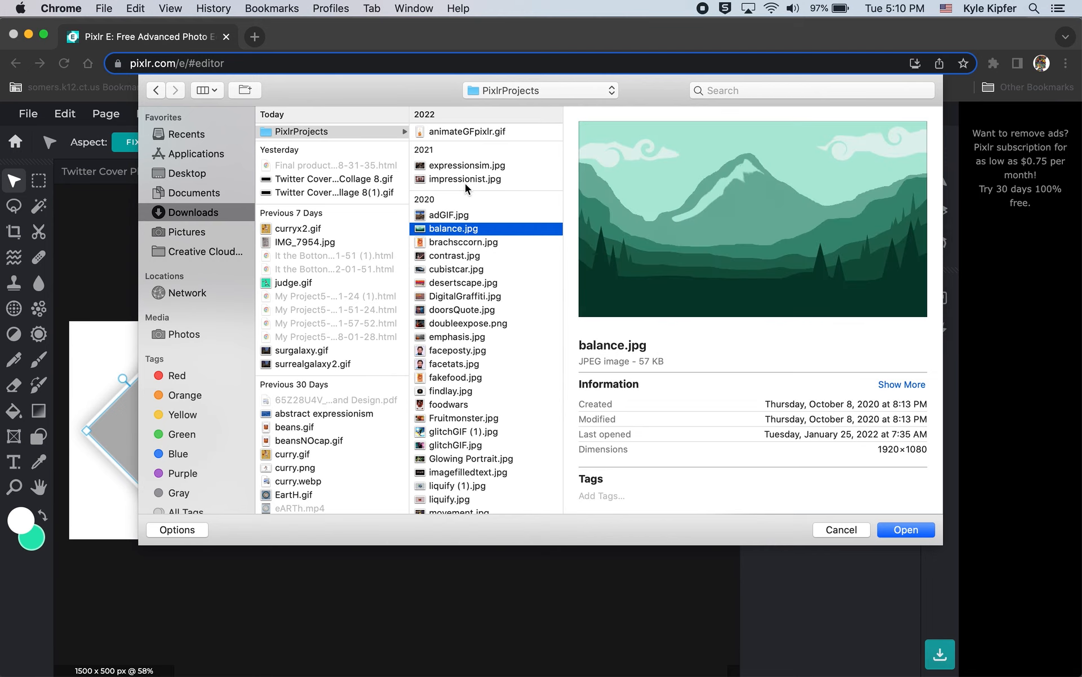
click(905, 530)
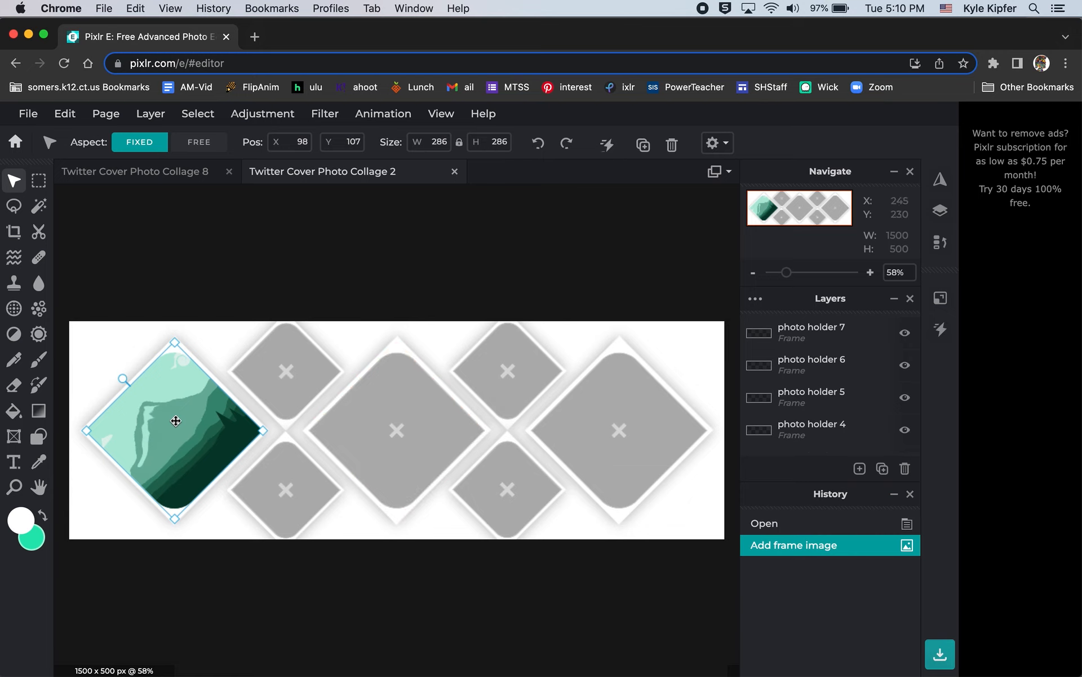
drag(123, 381, 214, 392)
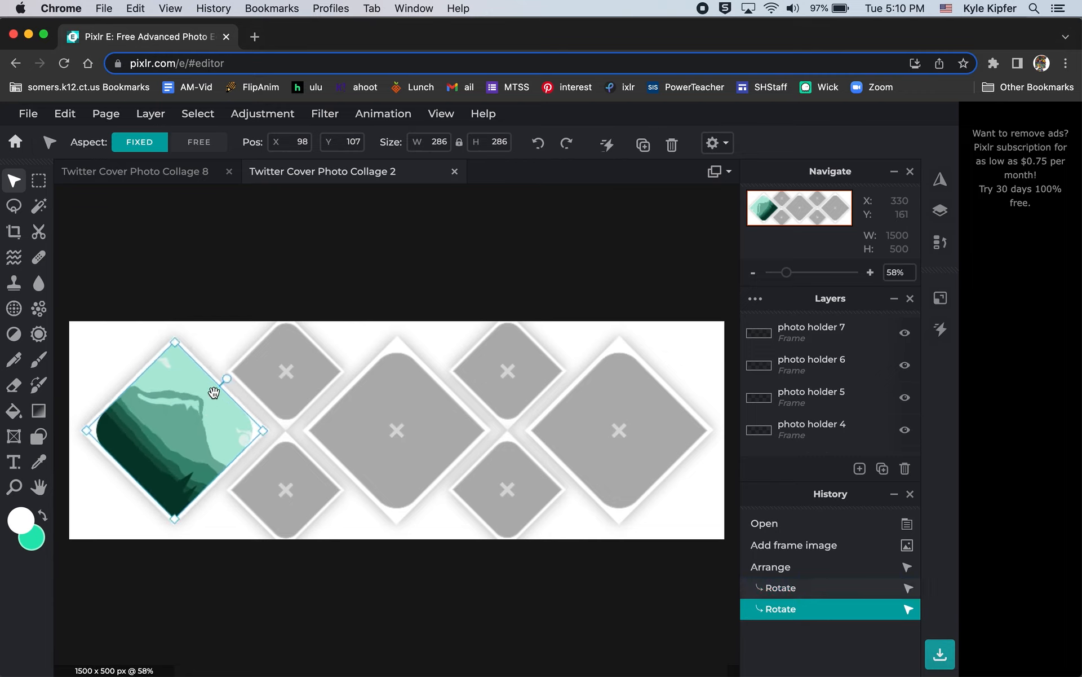
Fill the first small upper diamond photo holder and the large central diamond holder with Fruitmonster.jpg
click(304, 366)
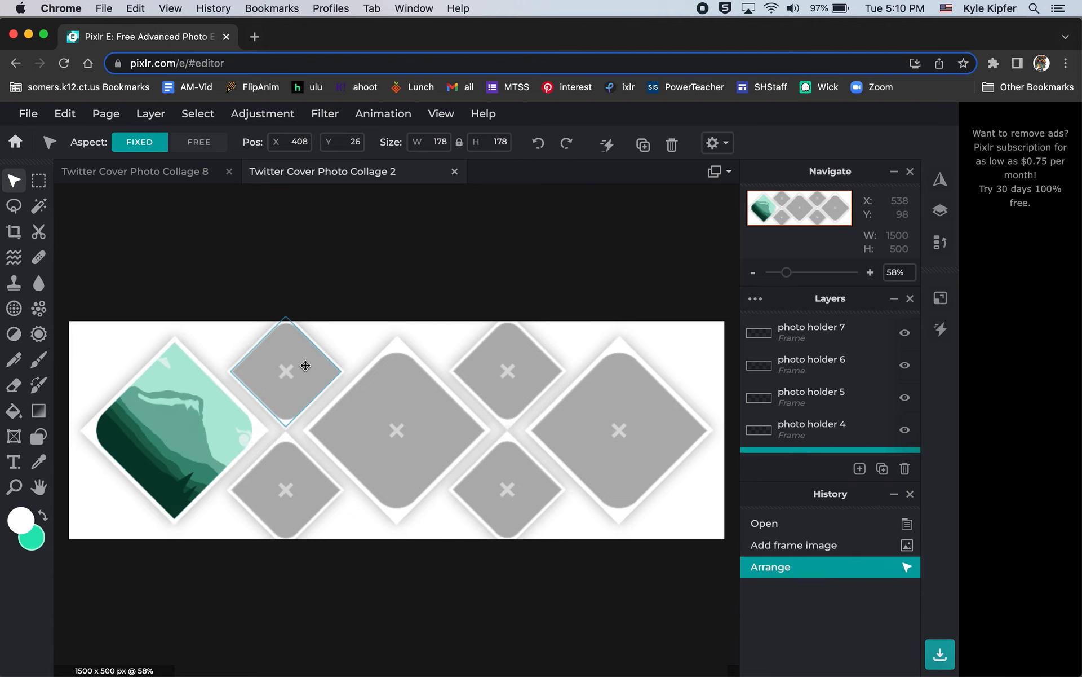
click(305, 365)
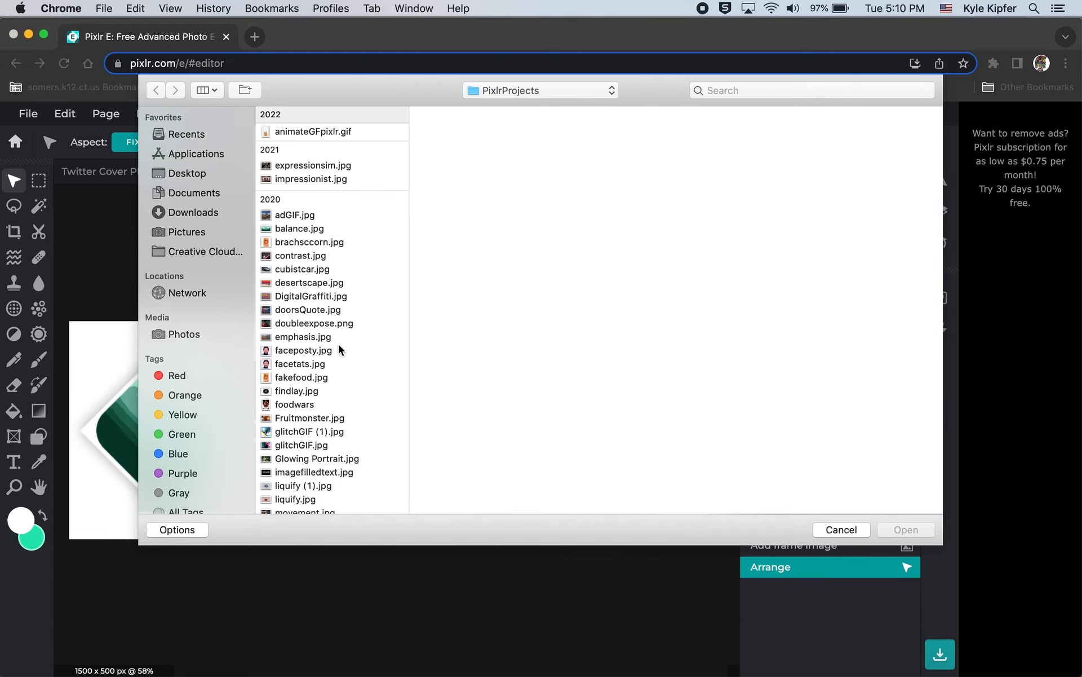
double_click(310, 418)
double_click(397, 429)
double_click(310, 418)
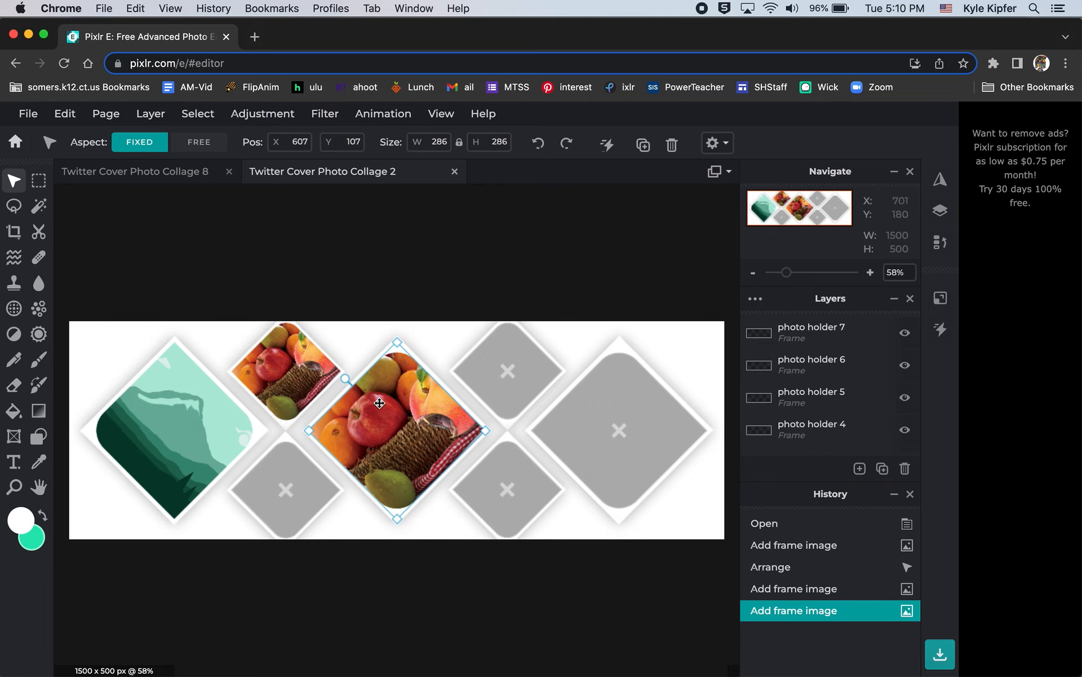
drag(413, 428, 404, 428)
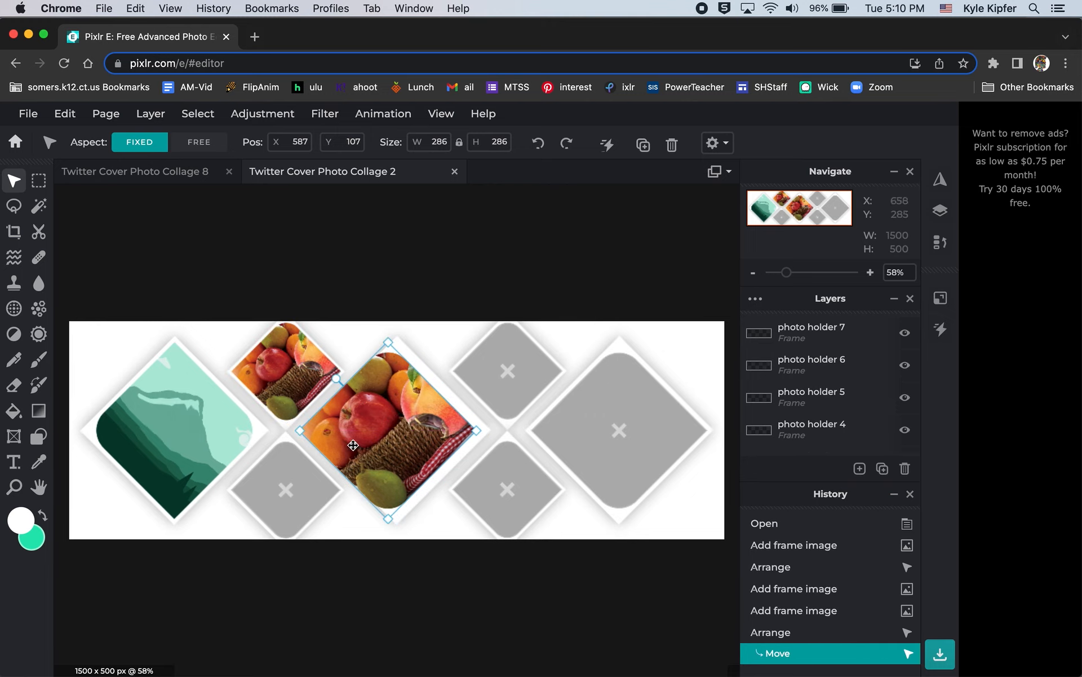
key(super+z)
key(super+z)
Remove the fruit image from the first small upper diamond photo holder, keeping the empty holder
click(288, 362)
double_click(280, 384)
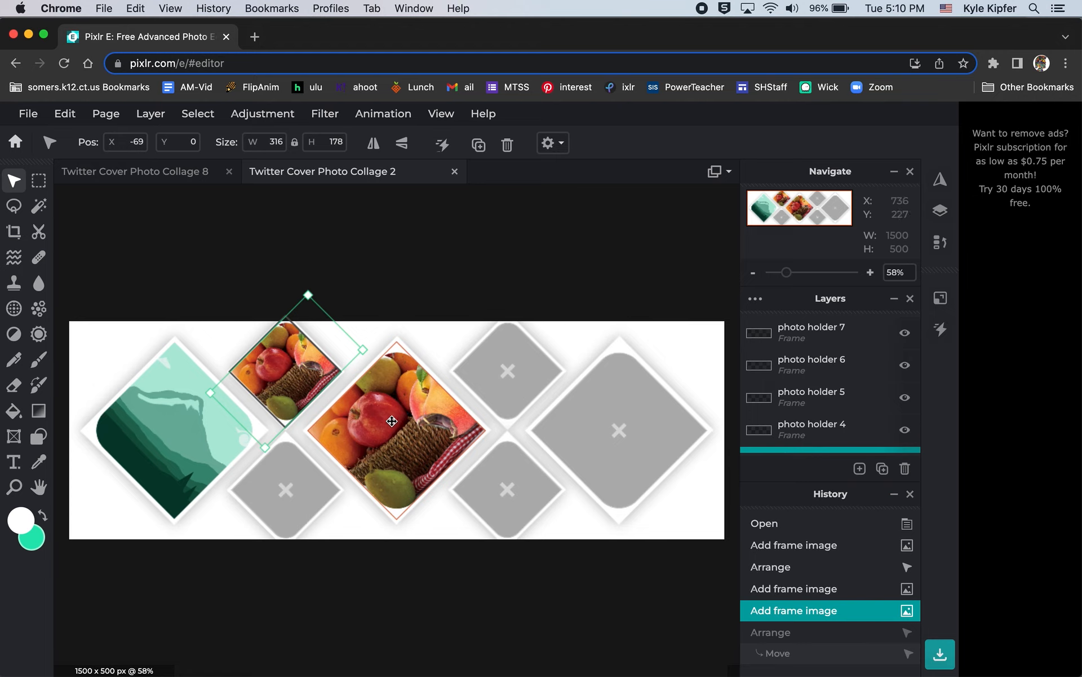
click(291, 367)
mouse_move(290, 367)
mouse_down()
mouse_move(306, 360)
mouse_move(289, 367)
mouse_up()
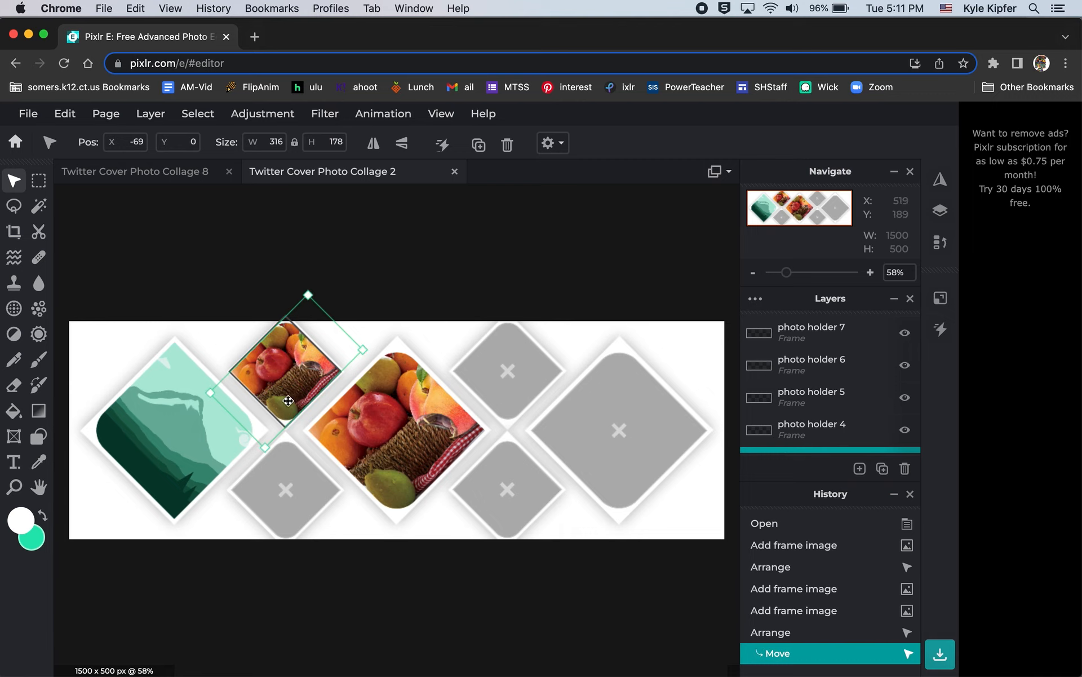
key(Delete)
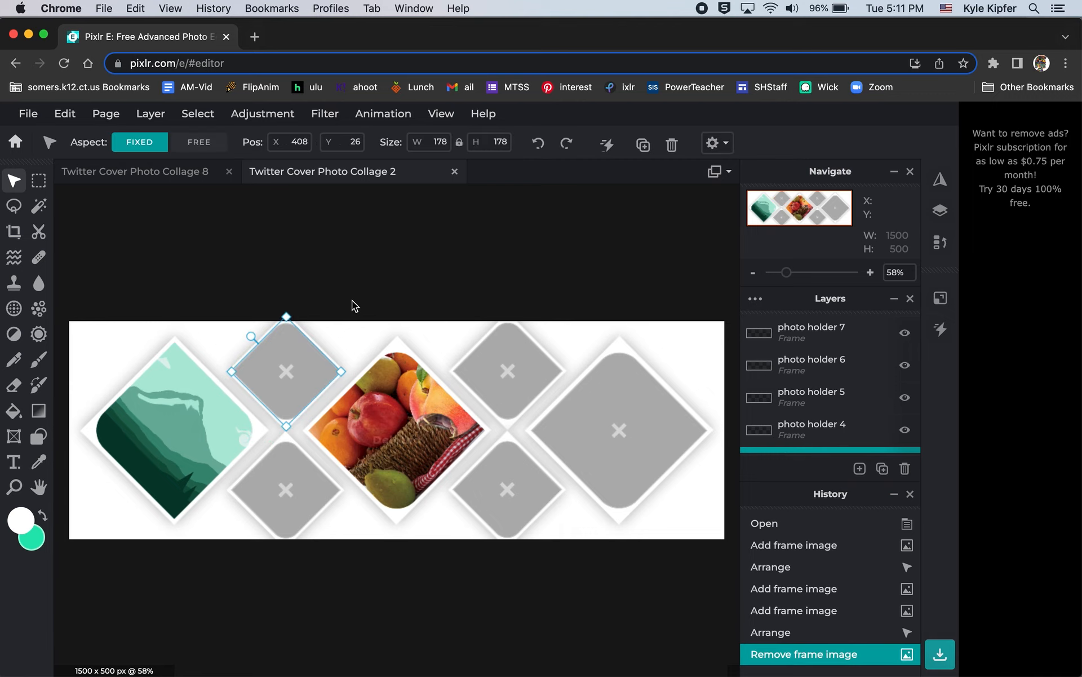
Fill the emptied small upper diamond holder with the PixlrProjects image of the blue spiky shape with green leaves
click(381, 420)
click(293, 368)
double_click(293, 368)
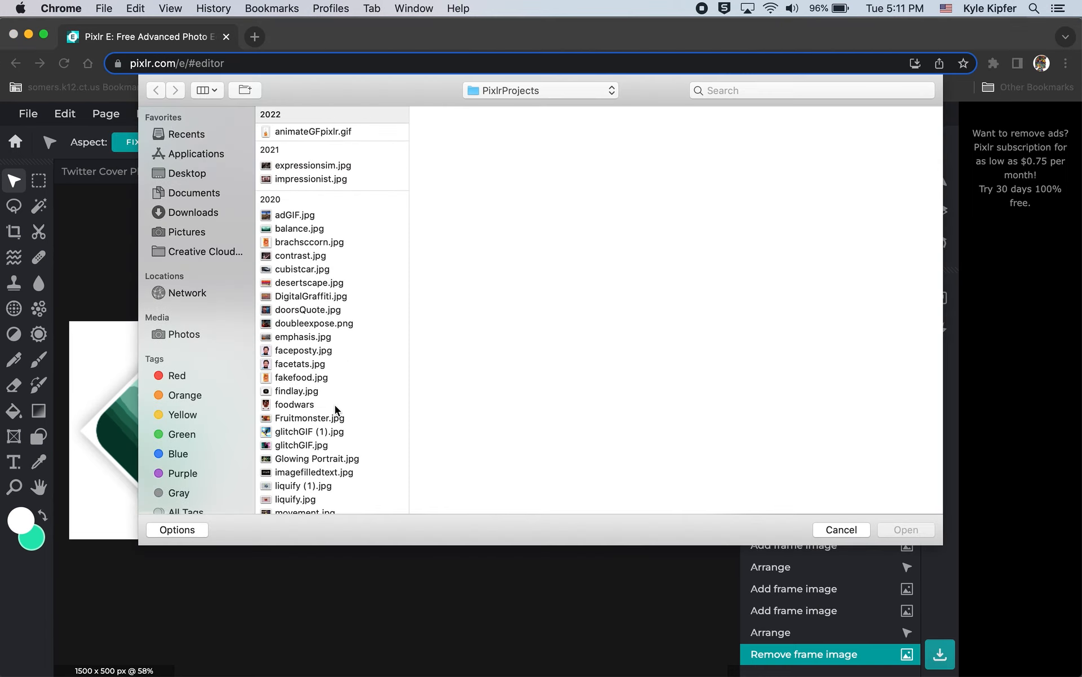
scroll(335, 408, down, 3)
click(304, 422)
click(902, 530)
Fill the first small lower diamond photo holder with pattern.jpg, the moose with a giraffe-patterned coat
click(300, 488)
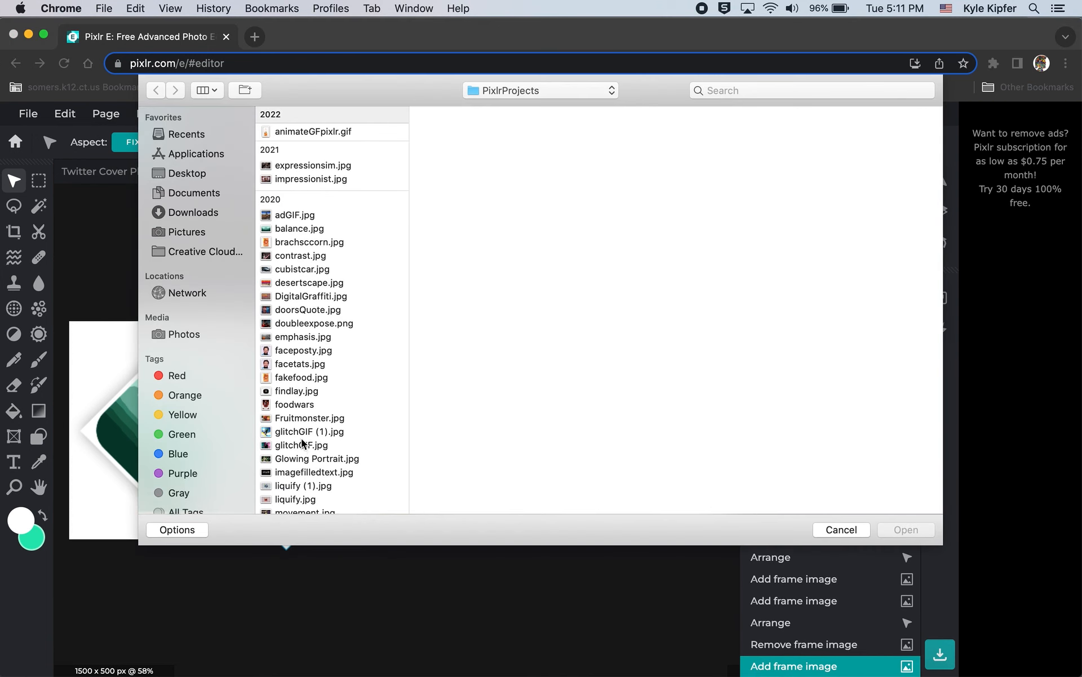
click(304, 445)
click(302, 430)
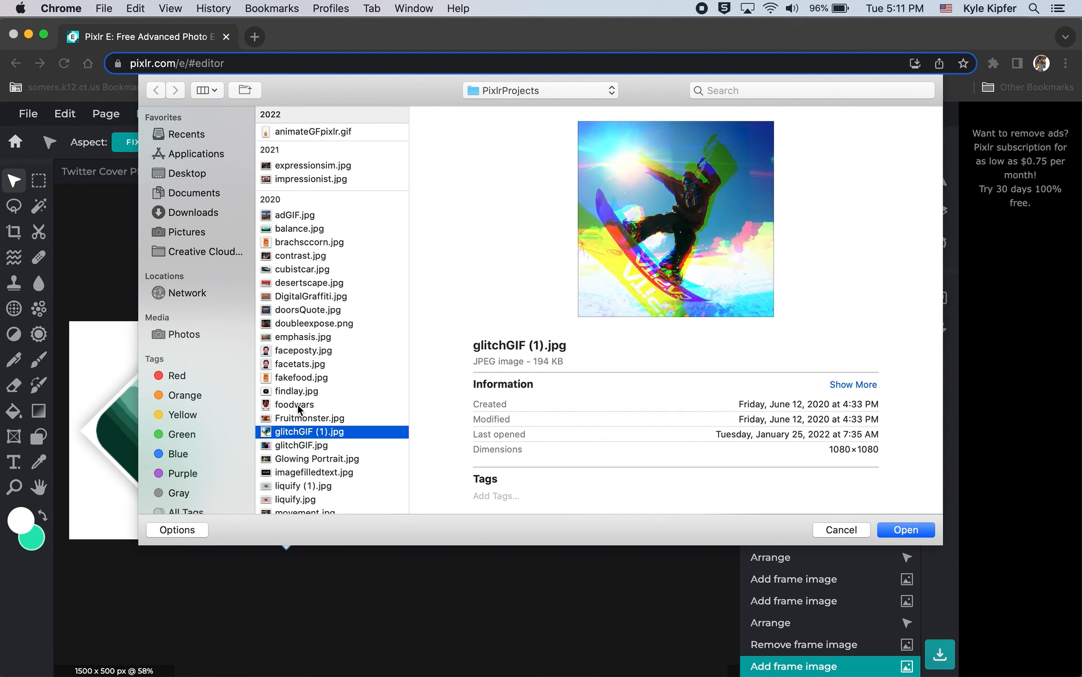
scroll(304, 405, down, 5)
click(307, 449)
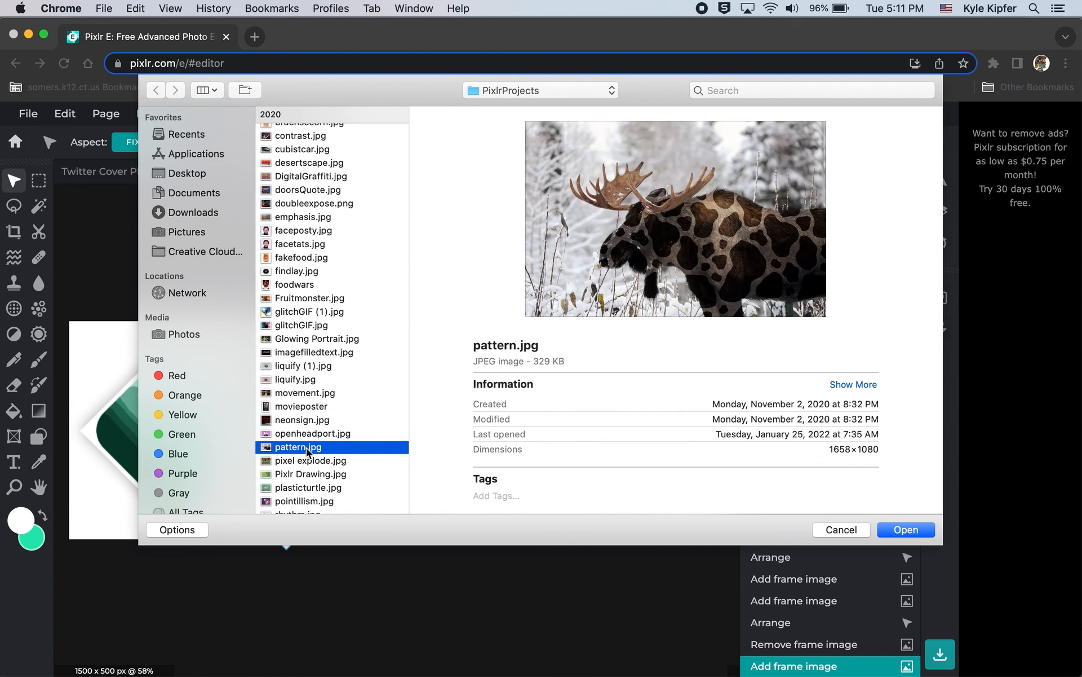
click(913, 531)
Fill the small lower diamond photo holder between the central and rightmost large diamonds with surrealocean.jpg
click(511, 490)
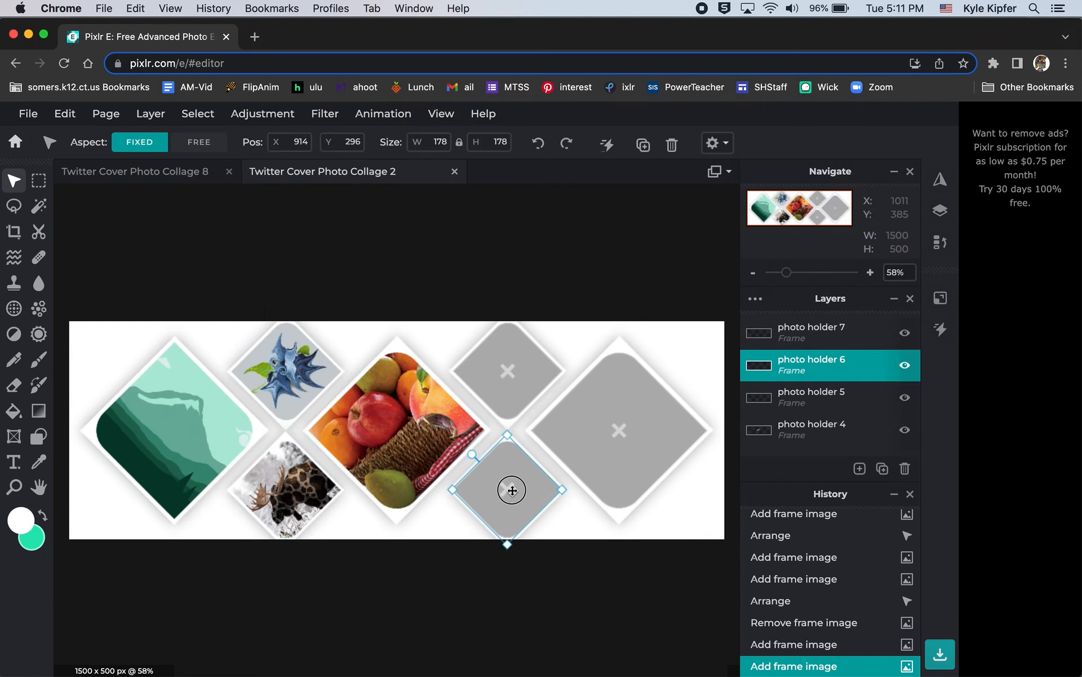
click(512, 490)
scroll(305, 338, down, 10)
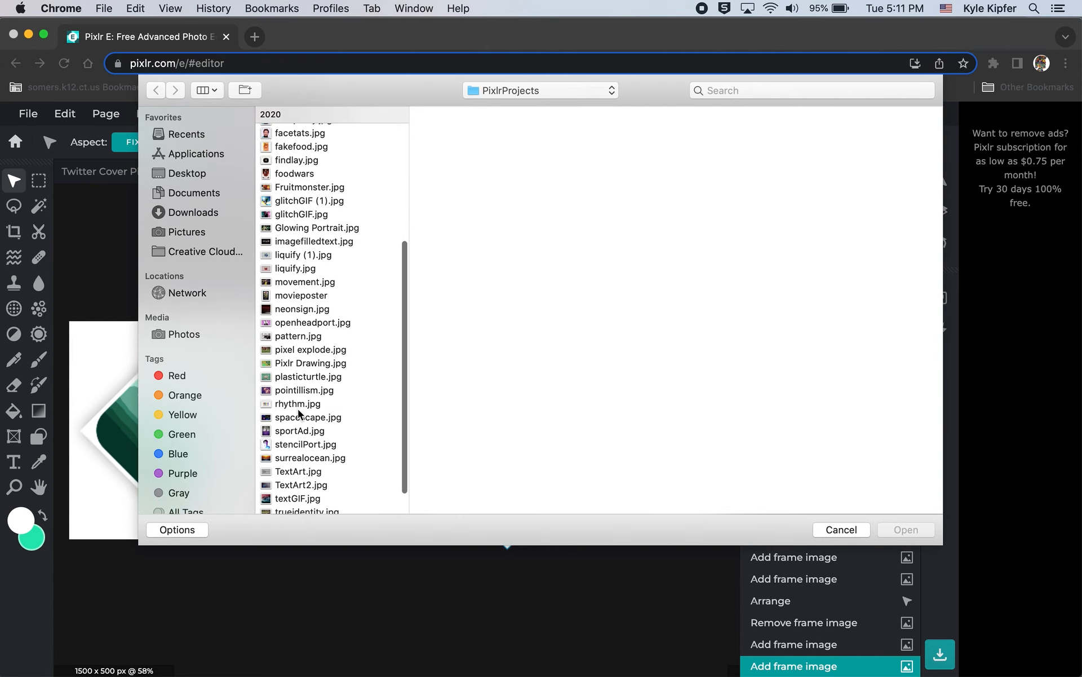
scroll(299, 415, down, 1)
click(307, 444)
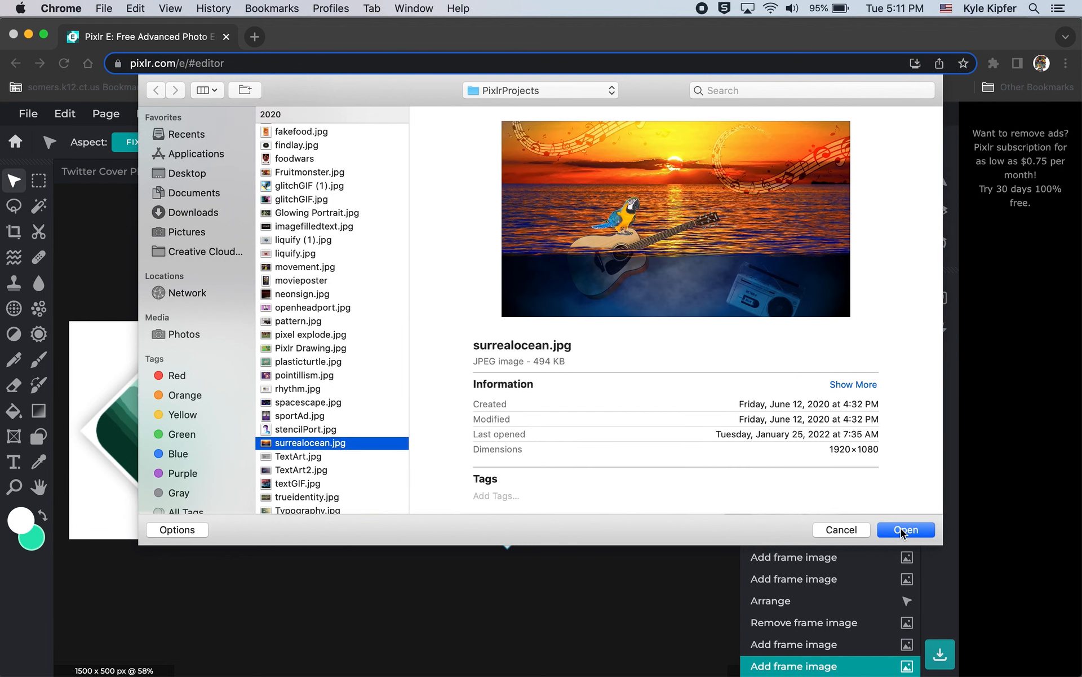
click(904, 530)
Fill the small upper diamond holder between the central and rightmost large diamonds with TextArt.jpg and try rotating it
click(500, 372)
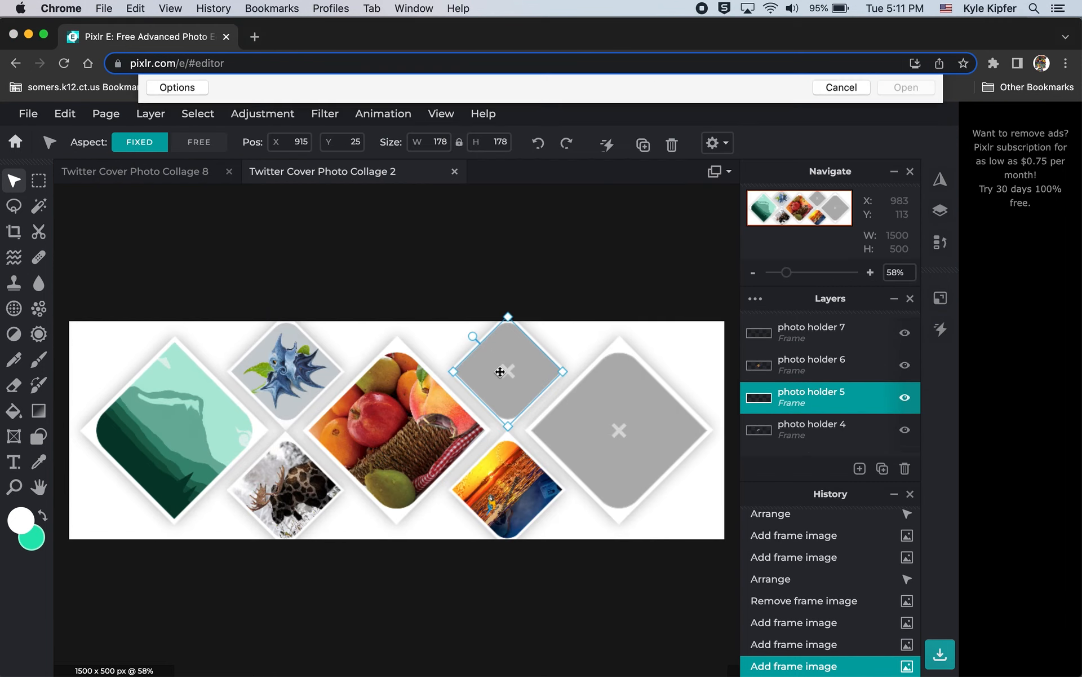
scroll(304, 417, down, 10)
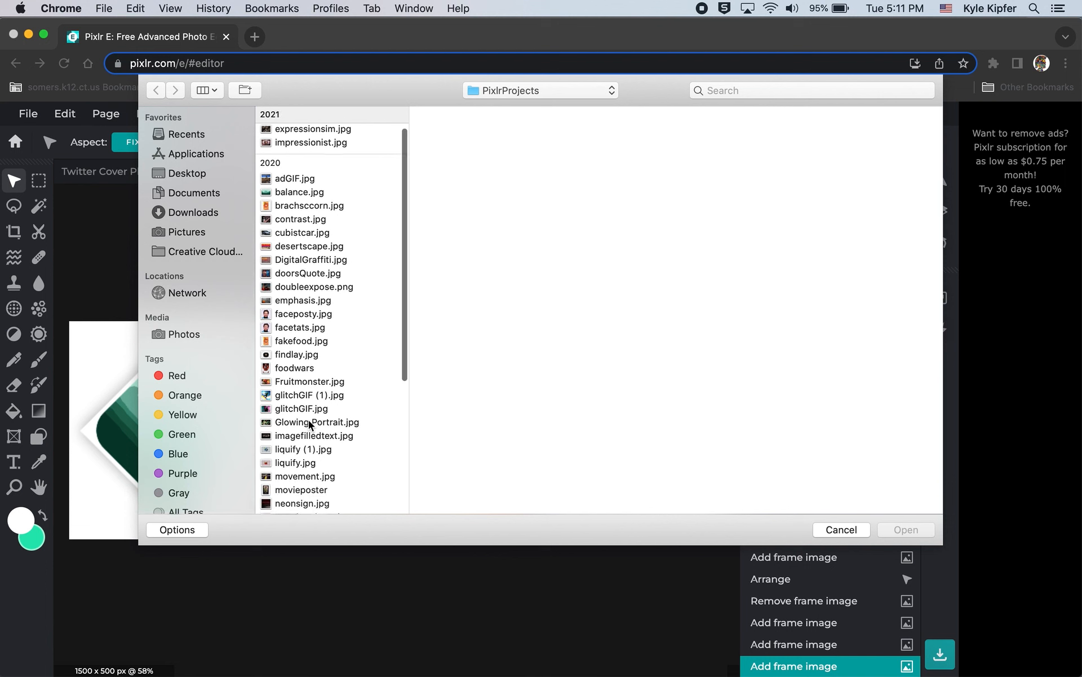
click(300, 439)
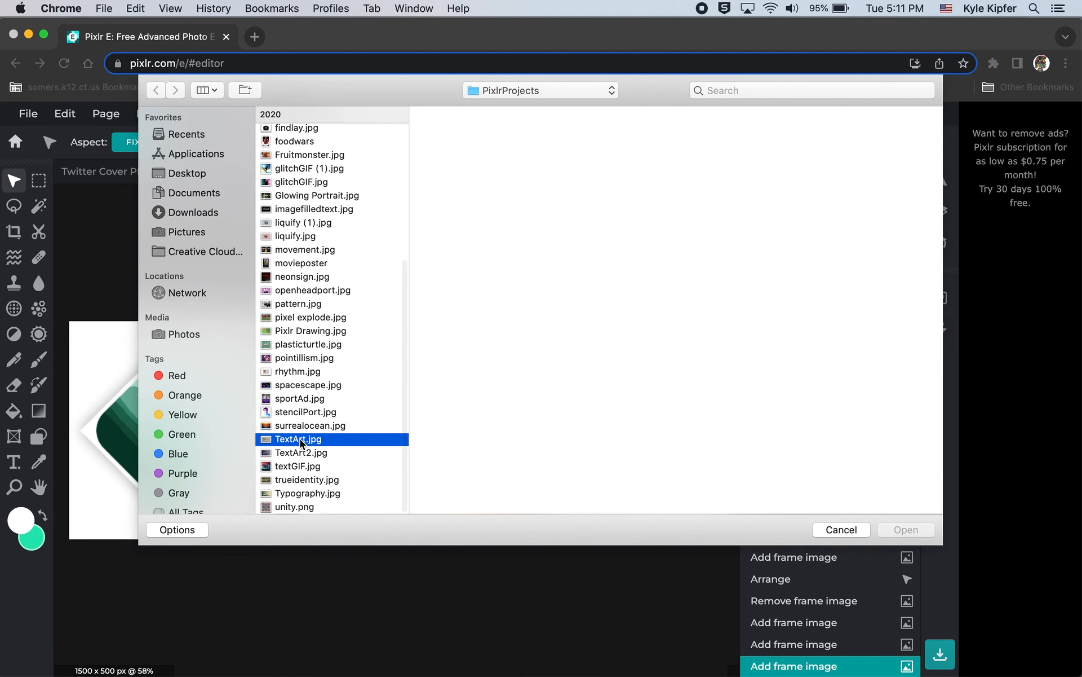
click(903, 528)
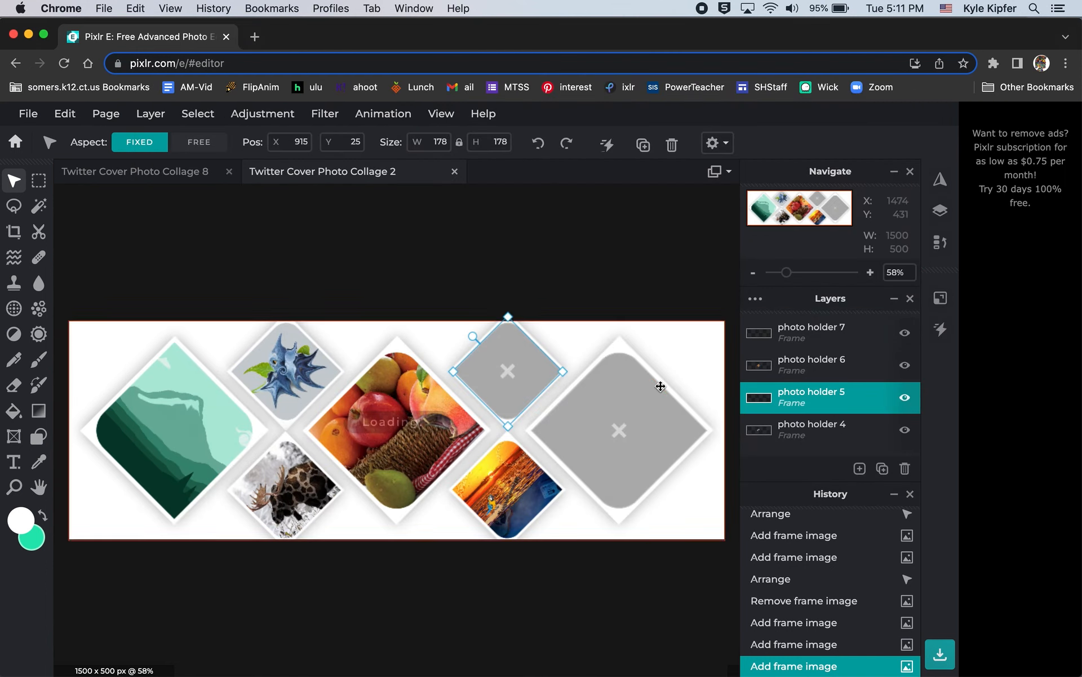
mouse_move(475, 334)
mouse_down()
mouse_move(537, 316)
mouse_move(553, 338)
mouse_move(476, 333)
mouse_up()
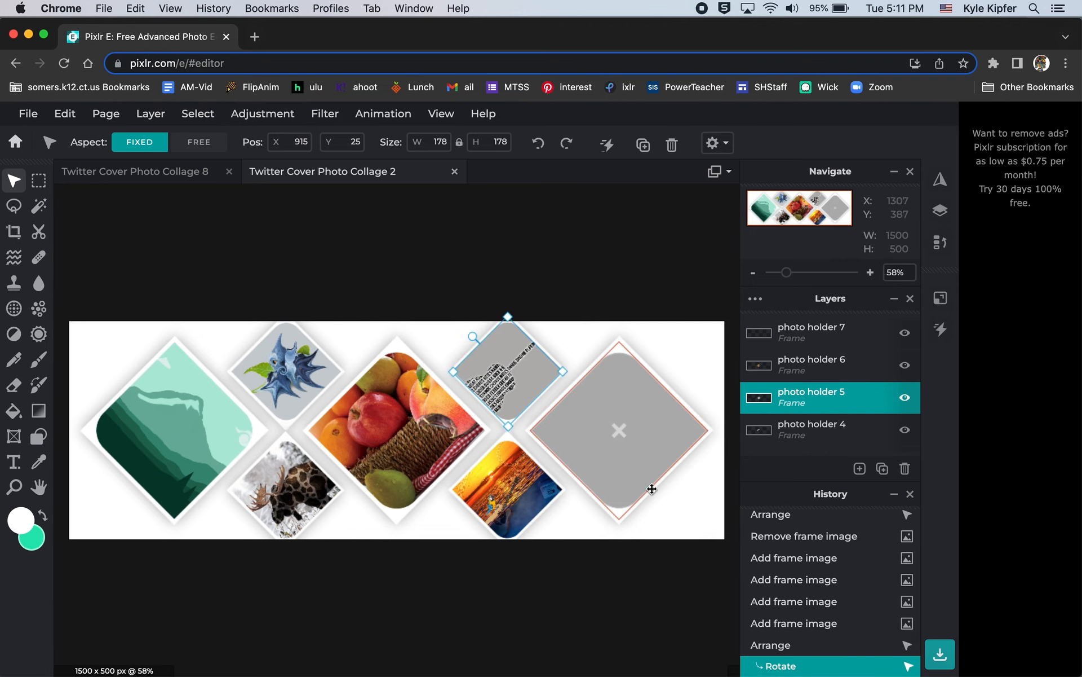
Preview candidate images for the large rightmost diamond photo holder and fill it with TextArt2.jpg
double_click(635, 461)
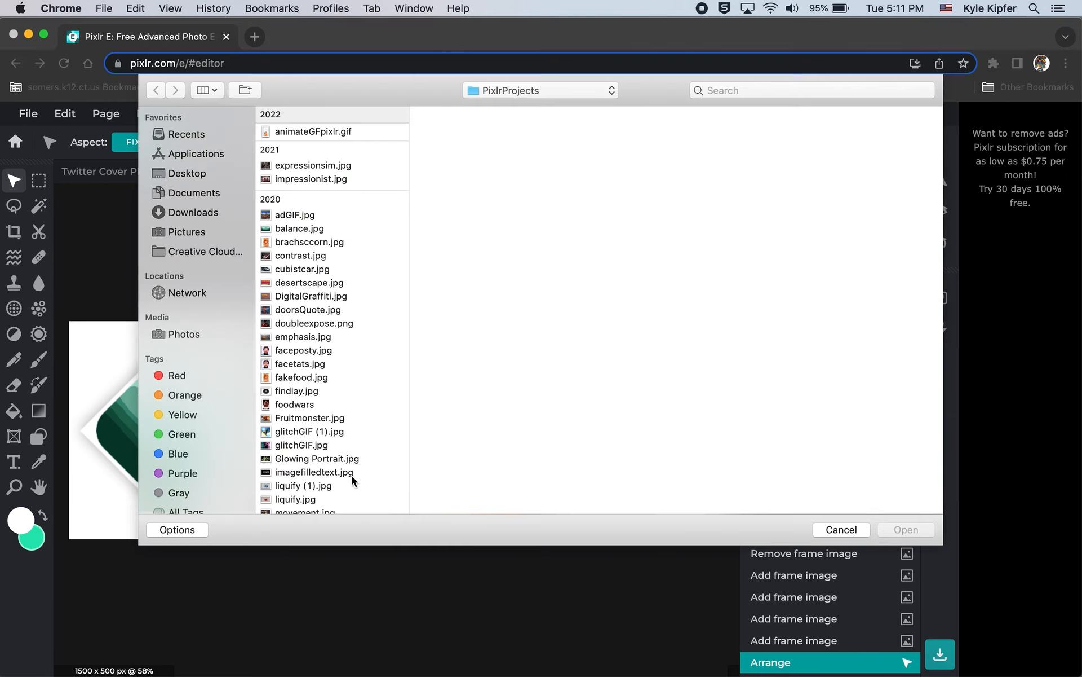
scroll(301, 375, down, 5)
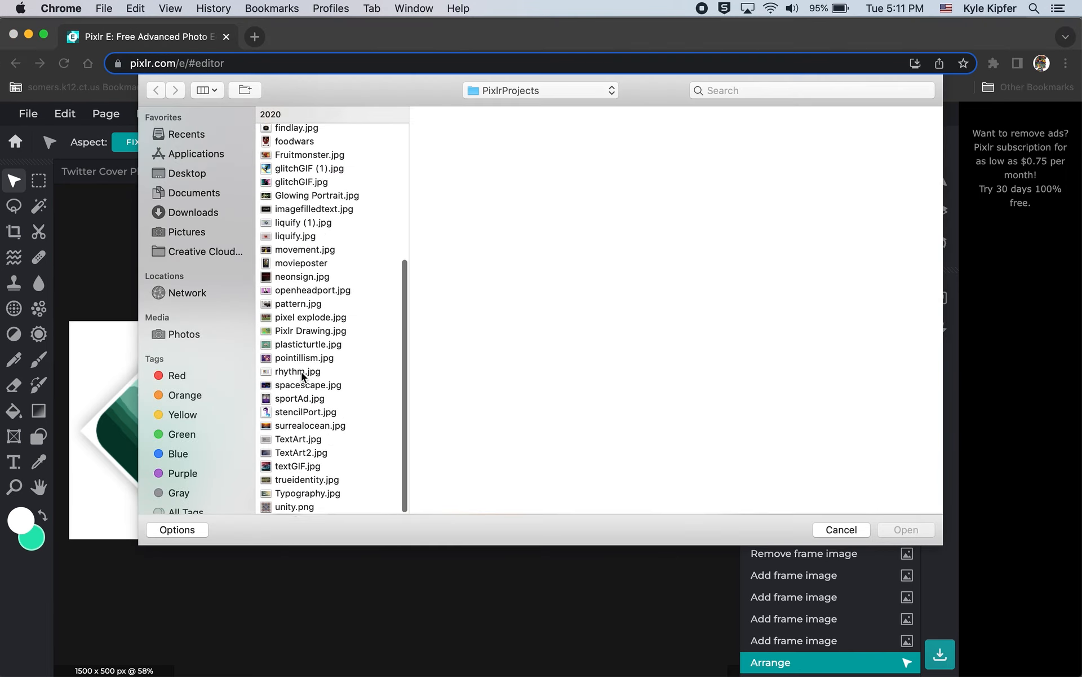
click(302, 493)
click(307, 480)
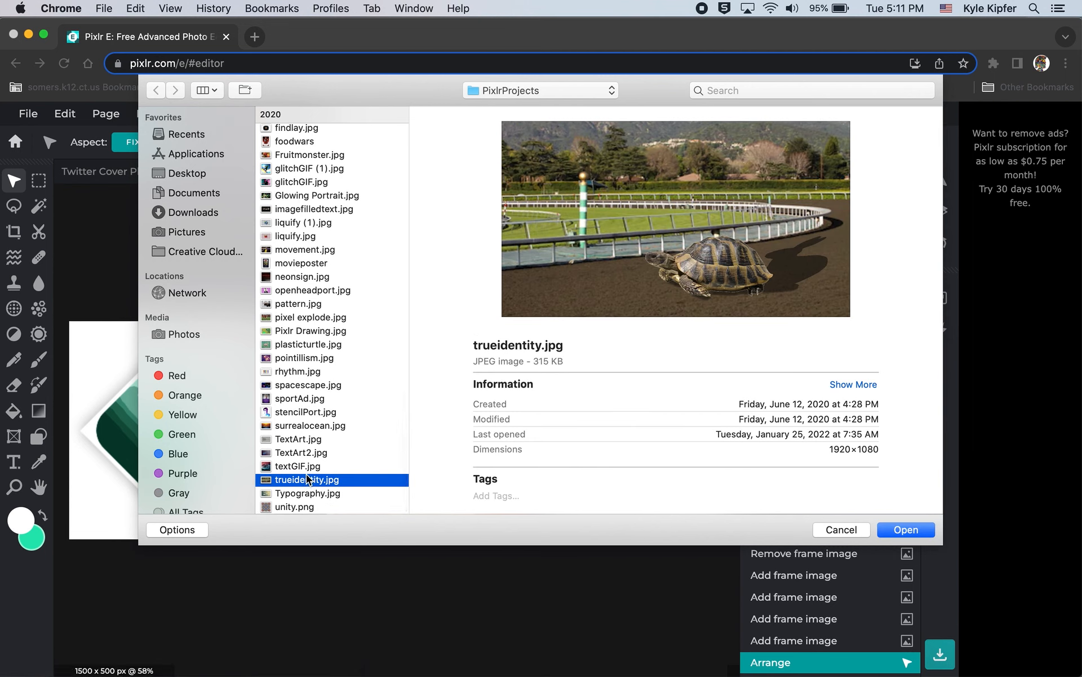
click(306, 465)
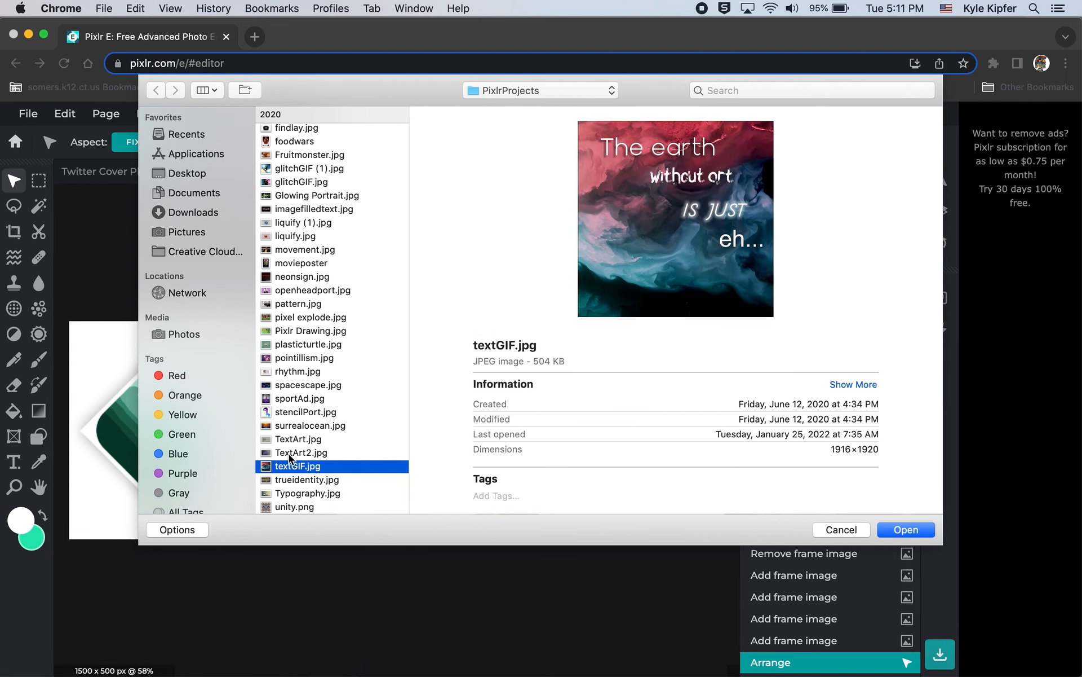
click(288, 453)
click(913, 521)
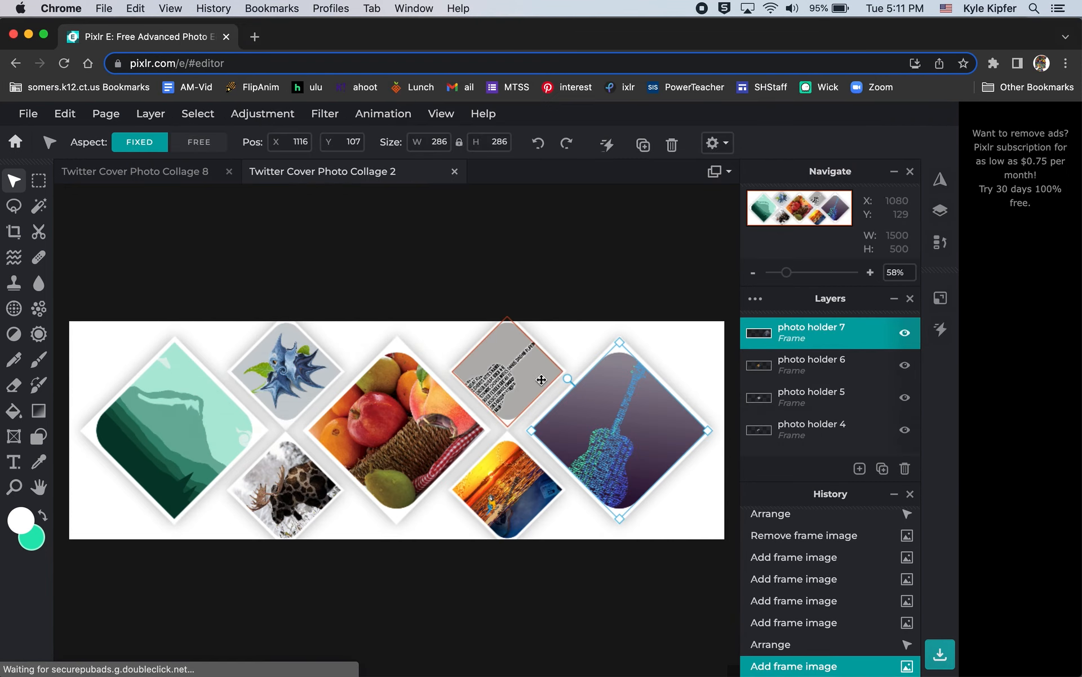
Replace the text-art image in the small upper diamond between the central and rightmost large diamonds with openheadport.jpg
click(513, 371)
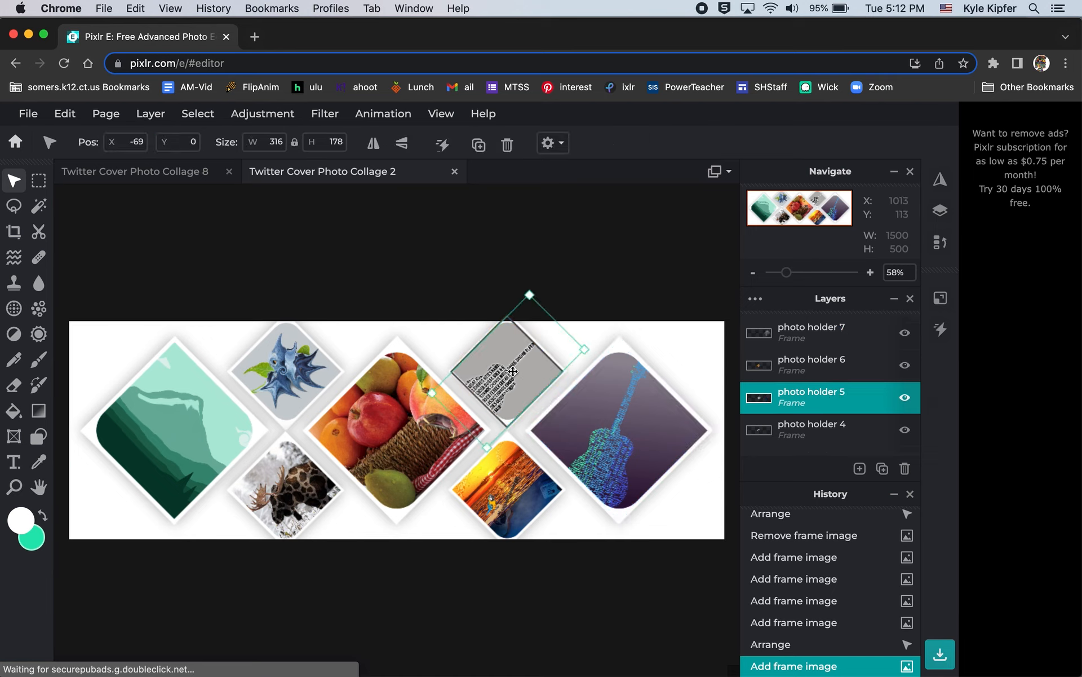
key(Delete)
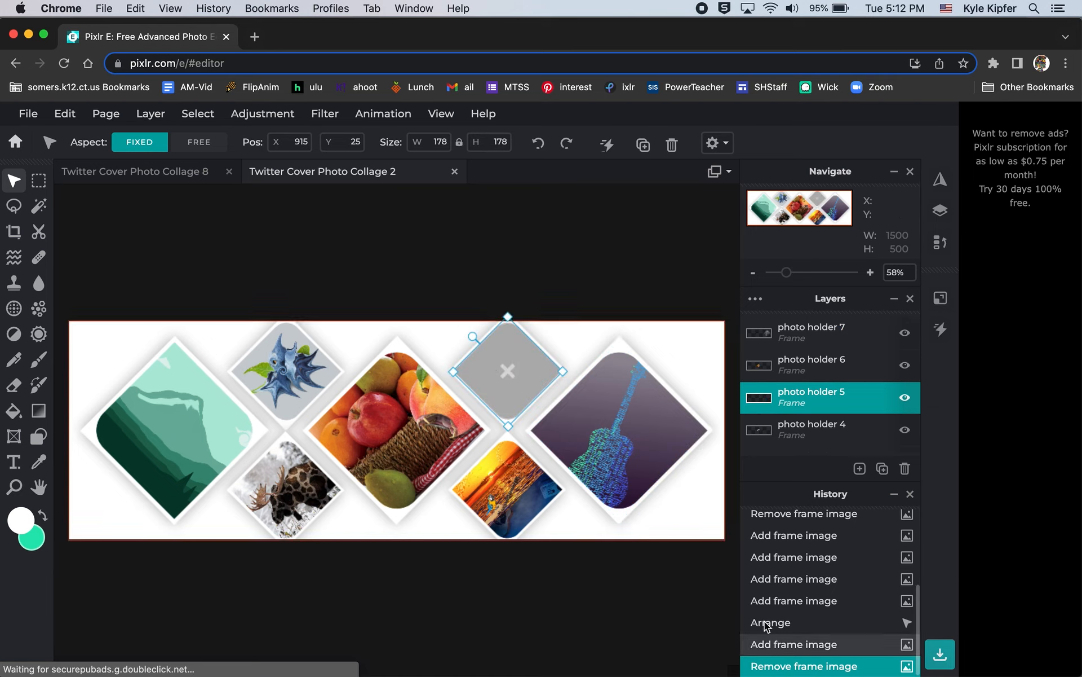
click(502, 370)
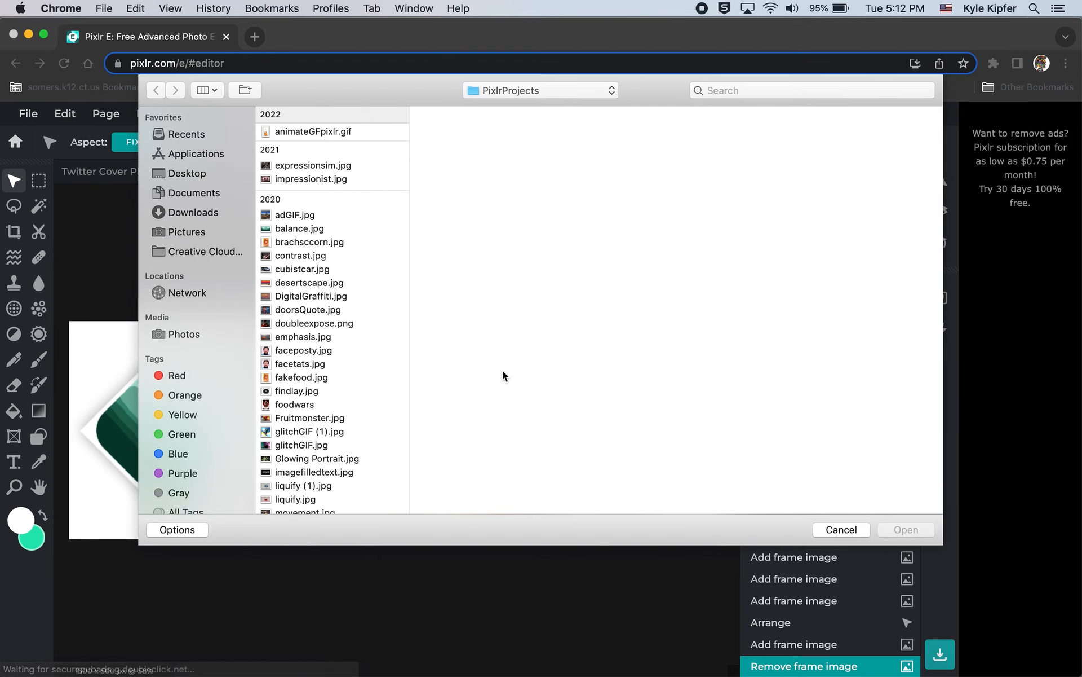
scroll(316, 282, down, 5)
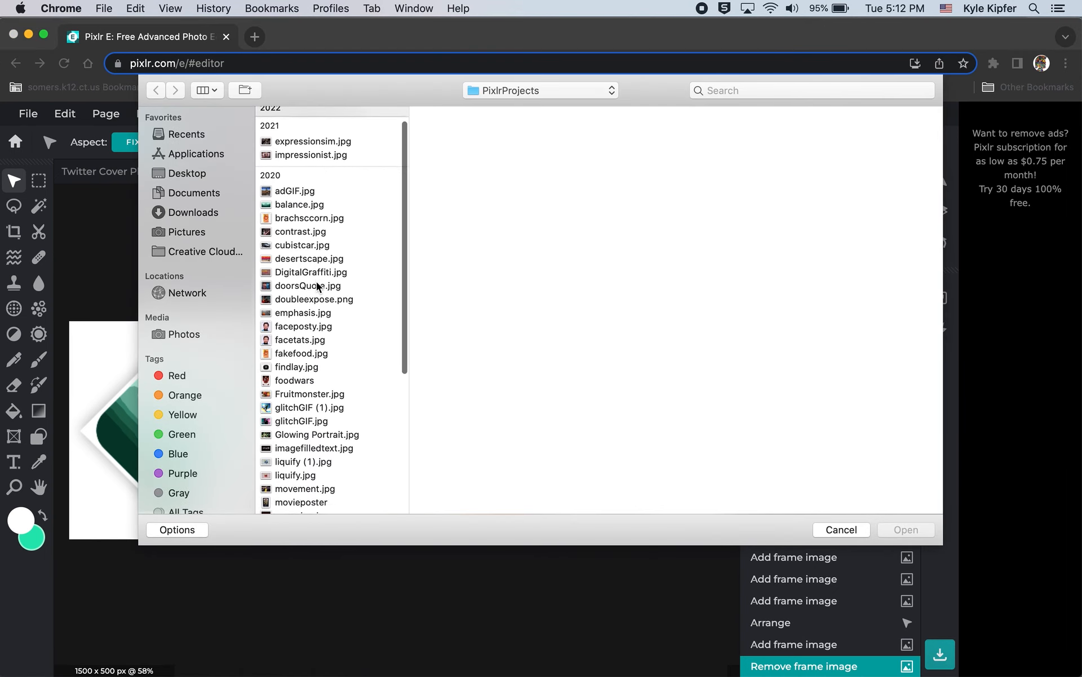
scroll(316, 282, down, 3)
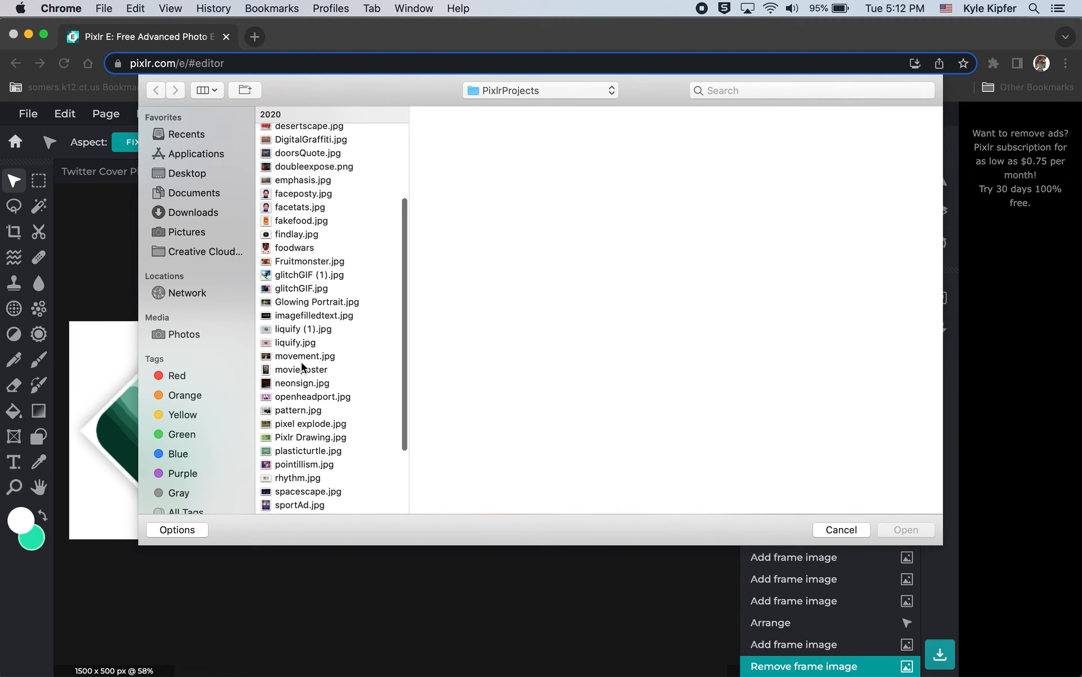
click(303, 383)
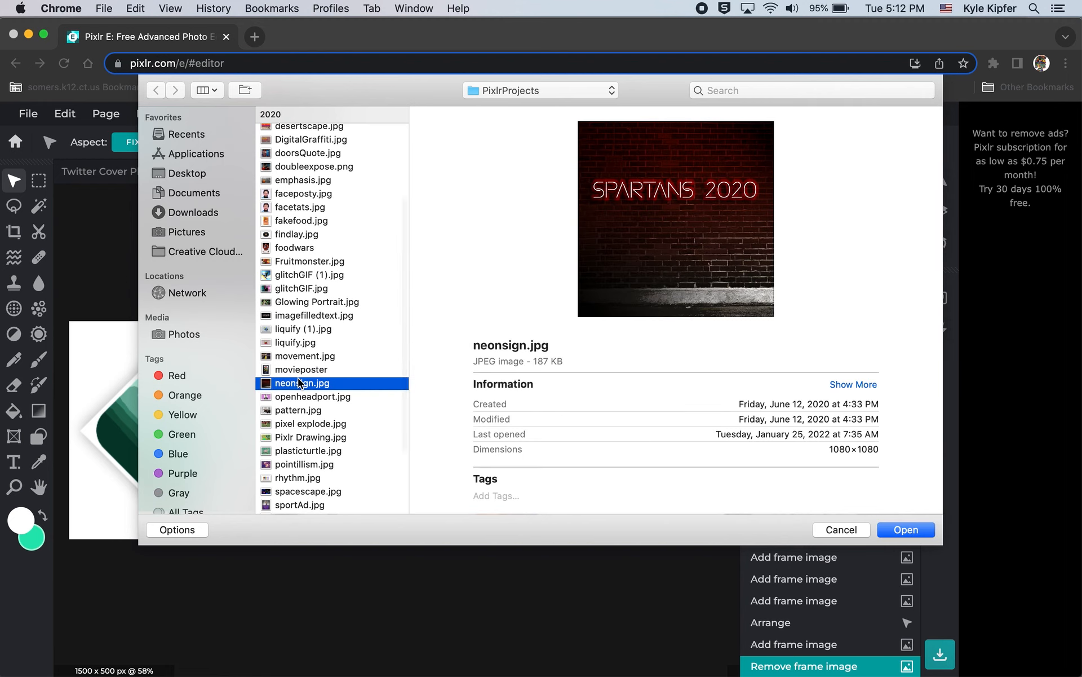
click(299, 410)
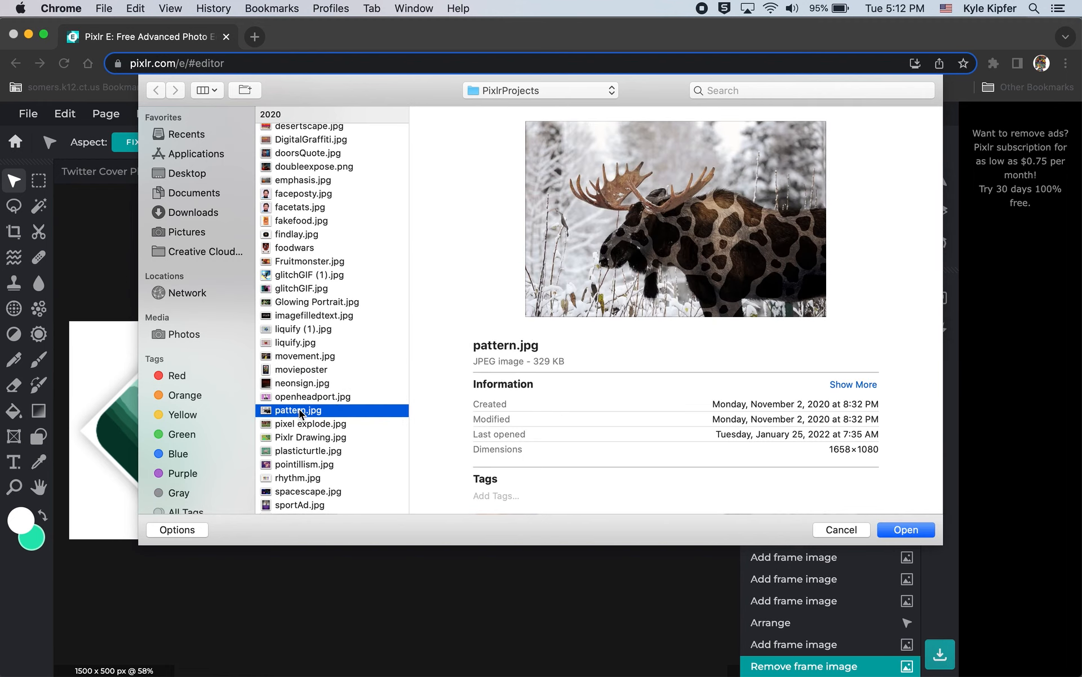
key(Up)
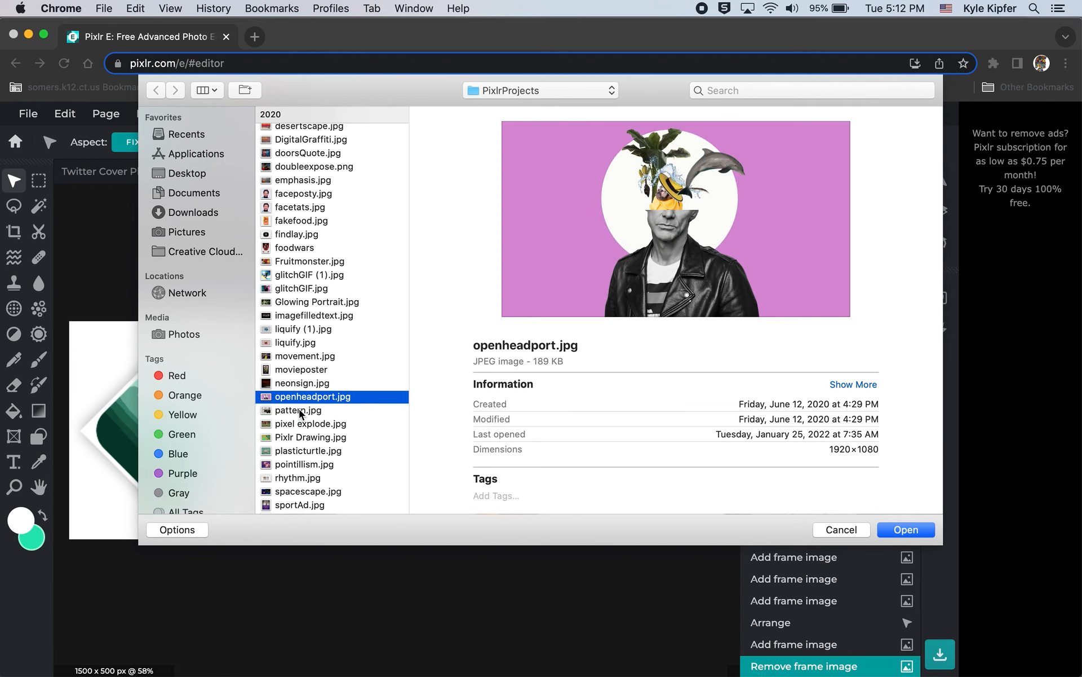
click(912, 531)
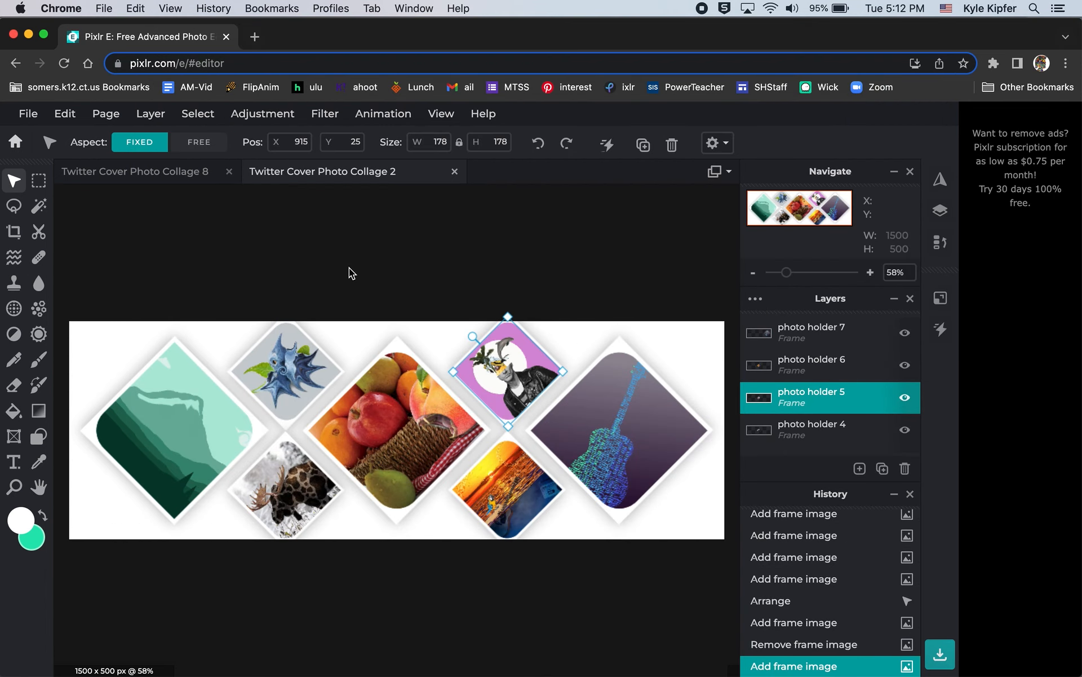
click(350, 268)
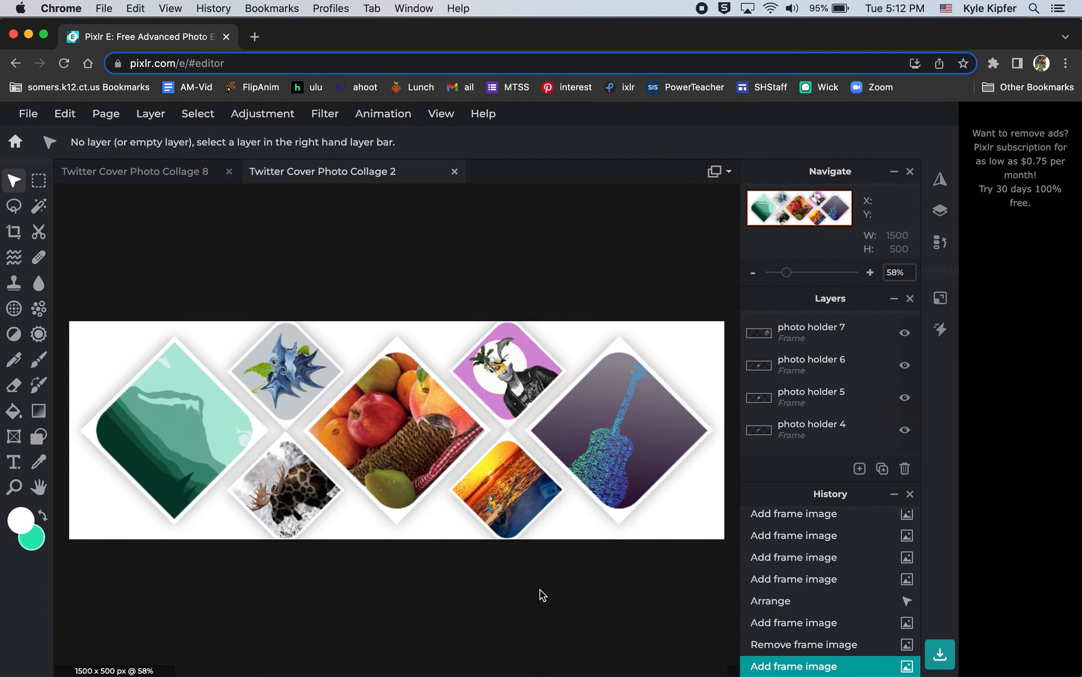
Apply the Fade page animation to the collage and play it back on the canvas
click(383, 114)
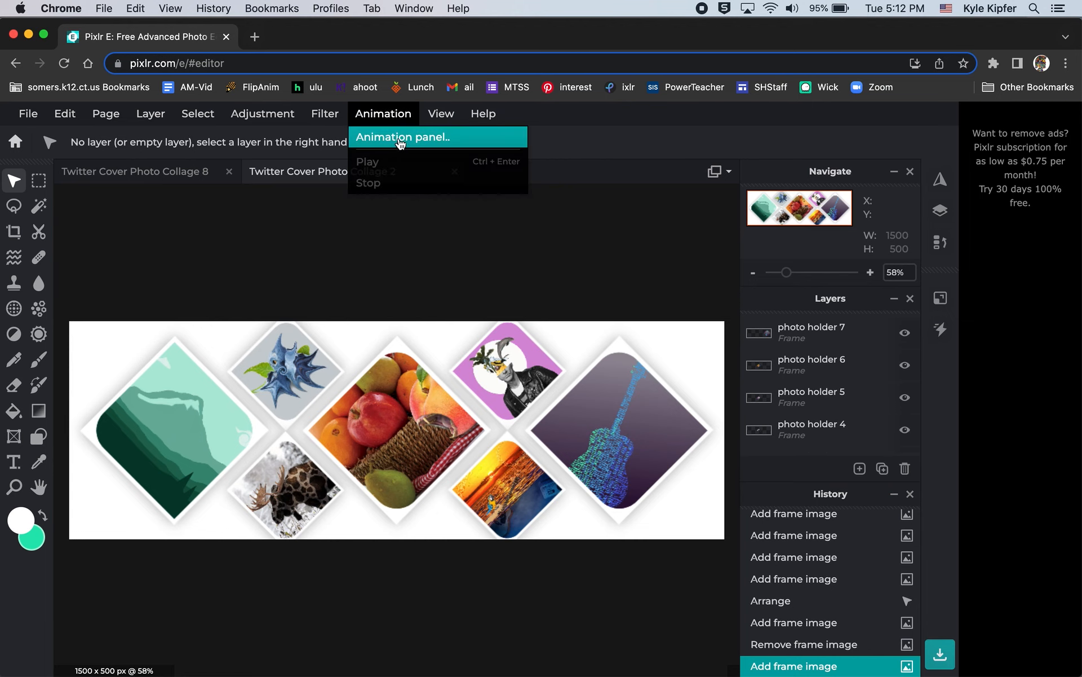
click(401, 136)
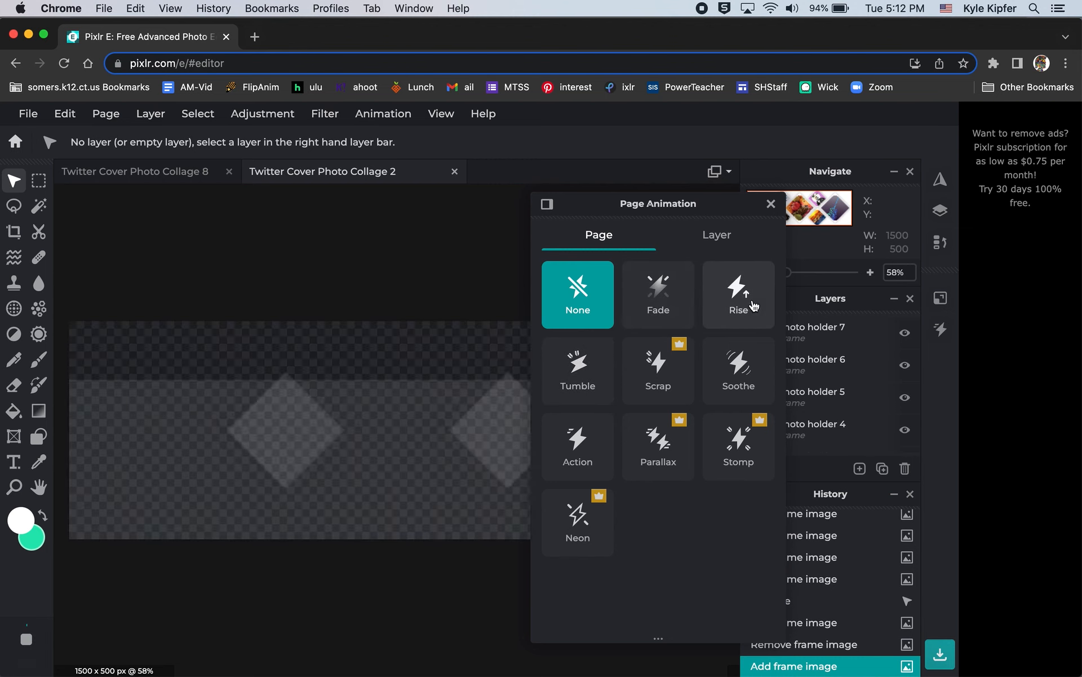
click(652, 291)
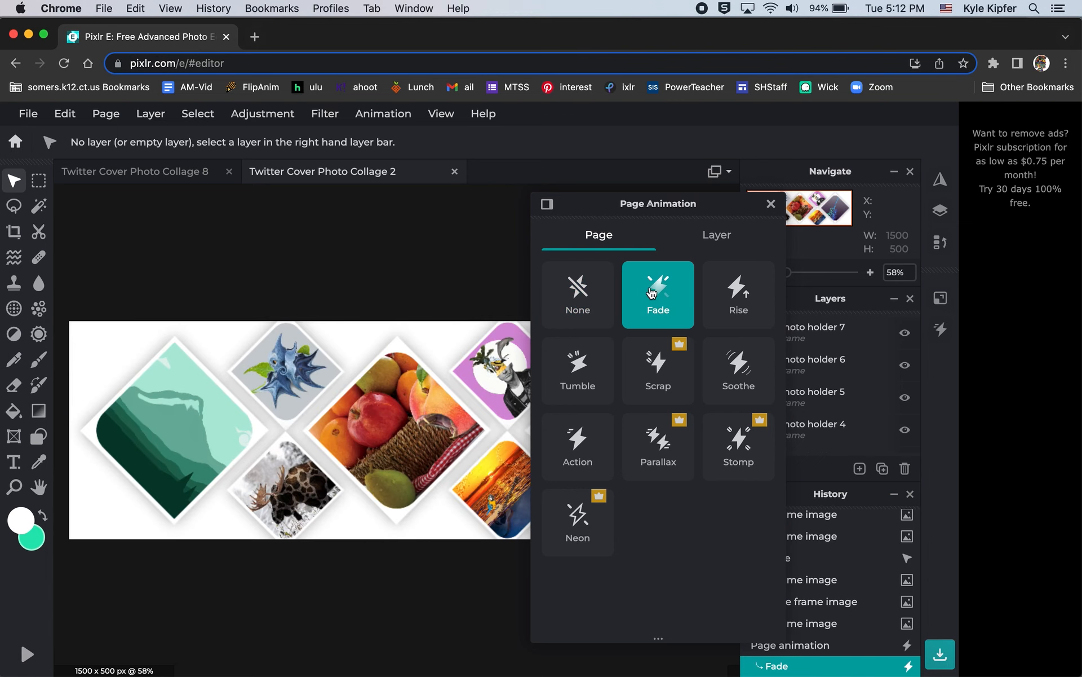
click(771, 203)
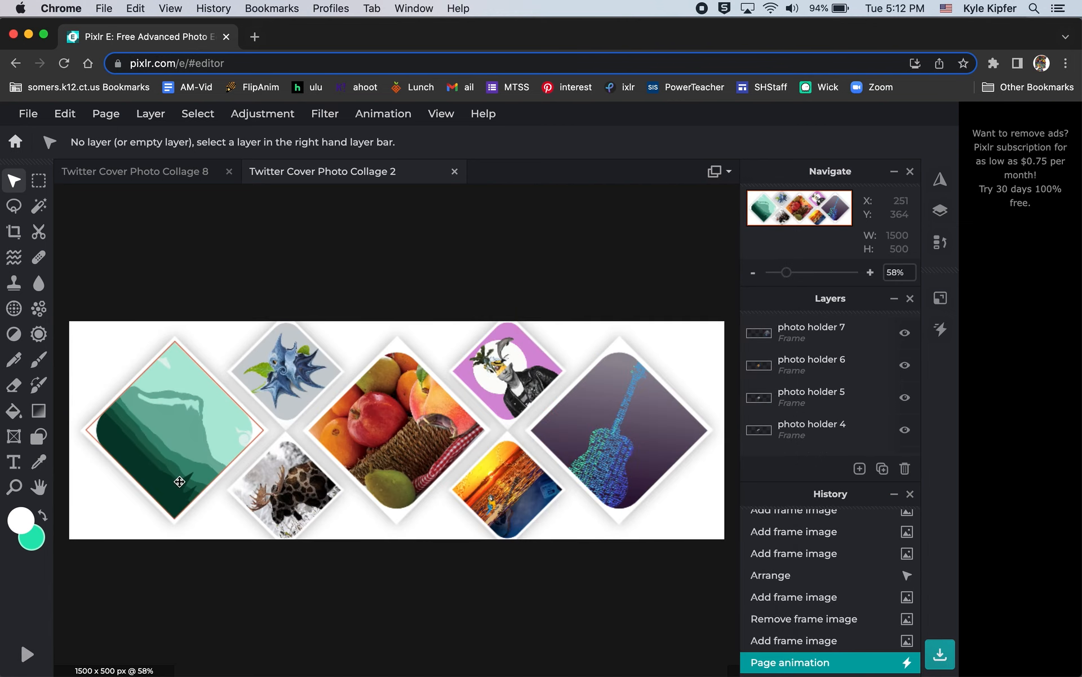
click(28, 656)
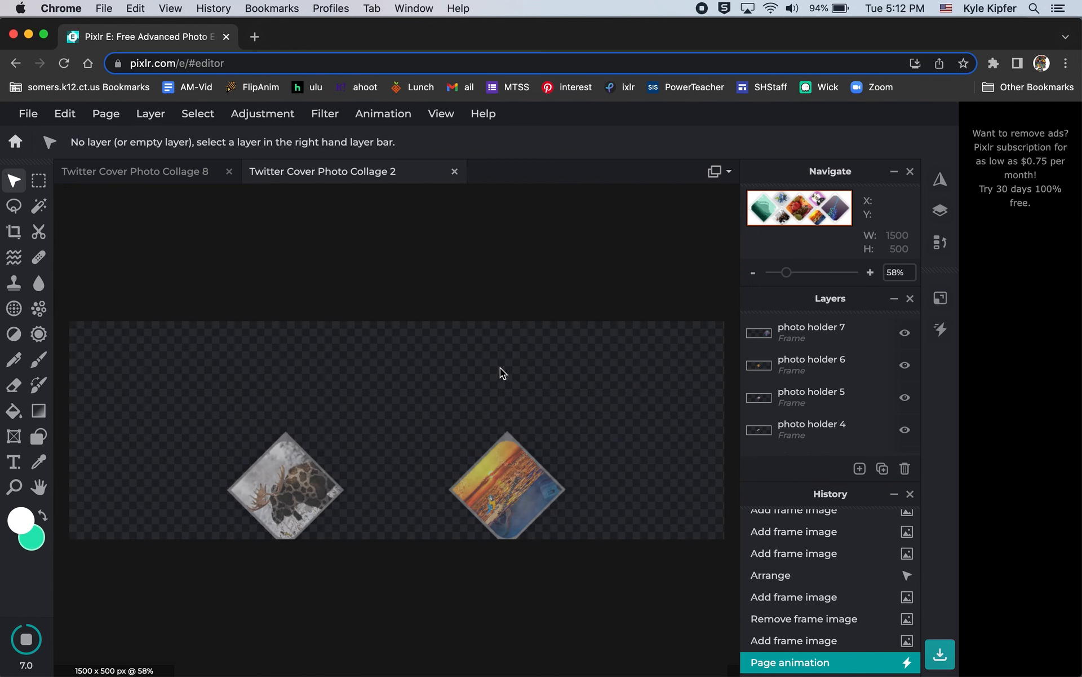
Set up saving the collage as a still image in JPG format
click(27, 117)
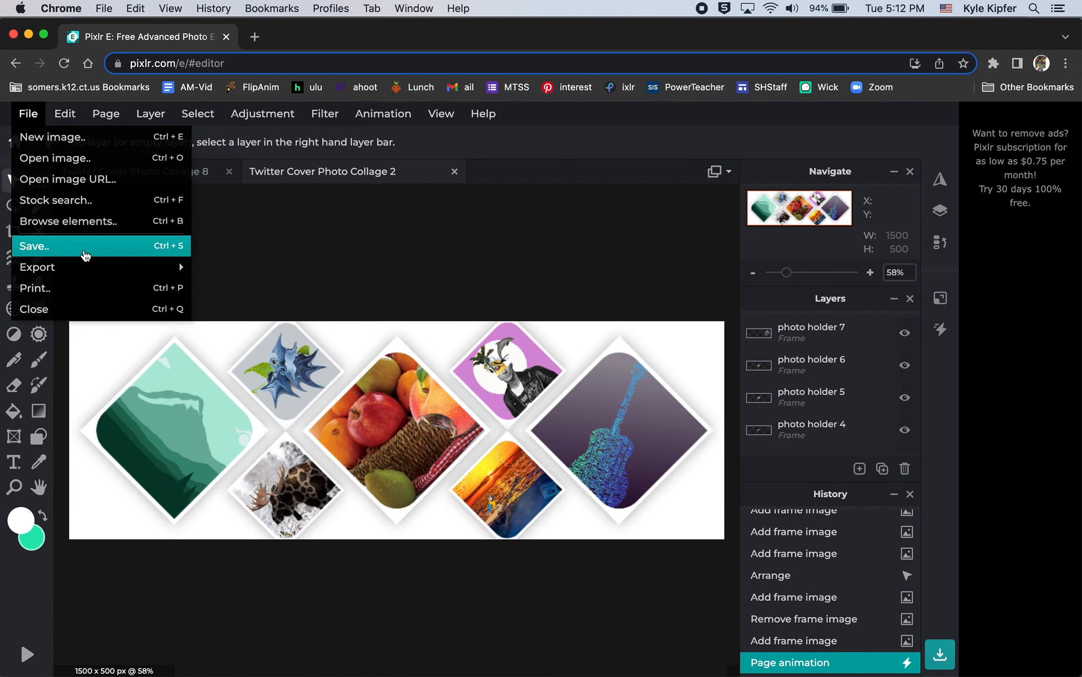
click(103, 244)
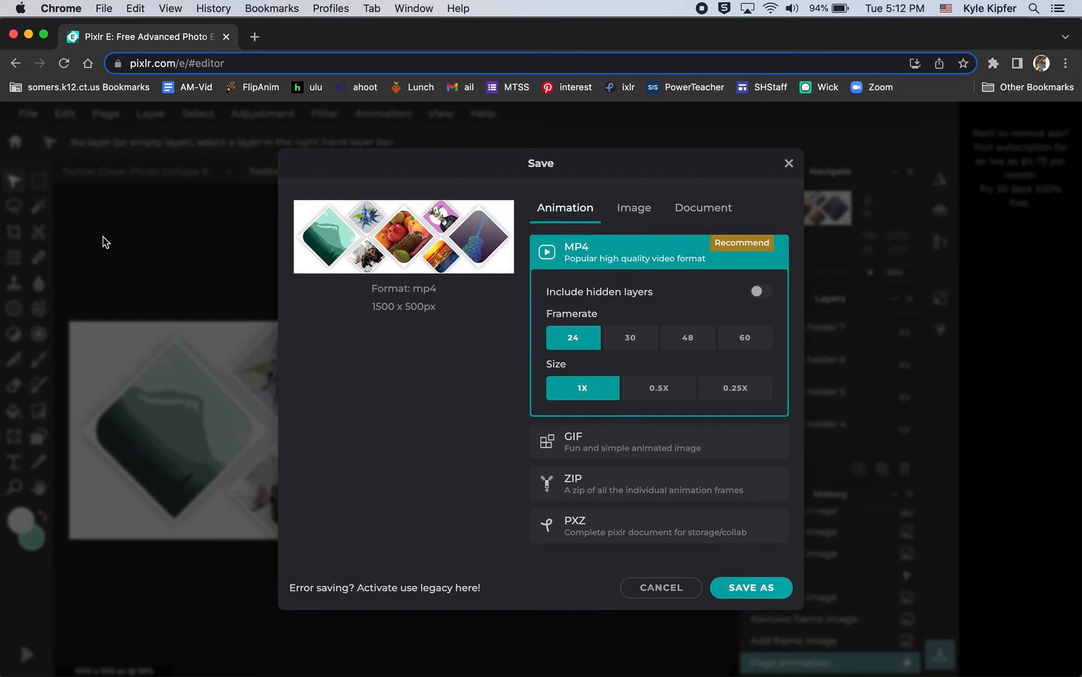
click(633, 214)
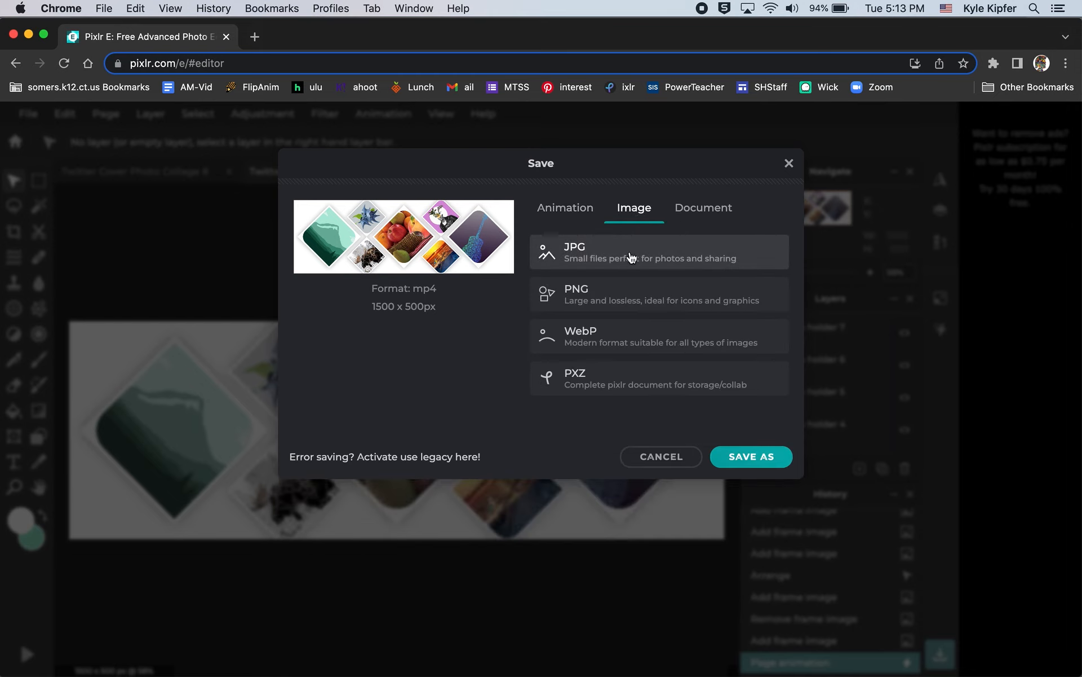
click(631, 257)
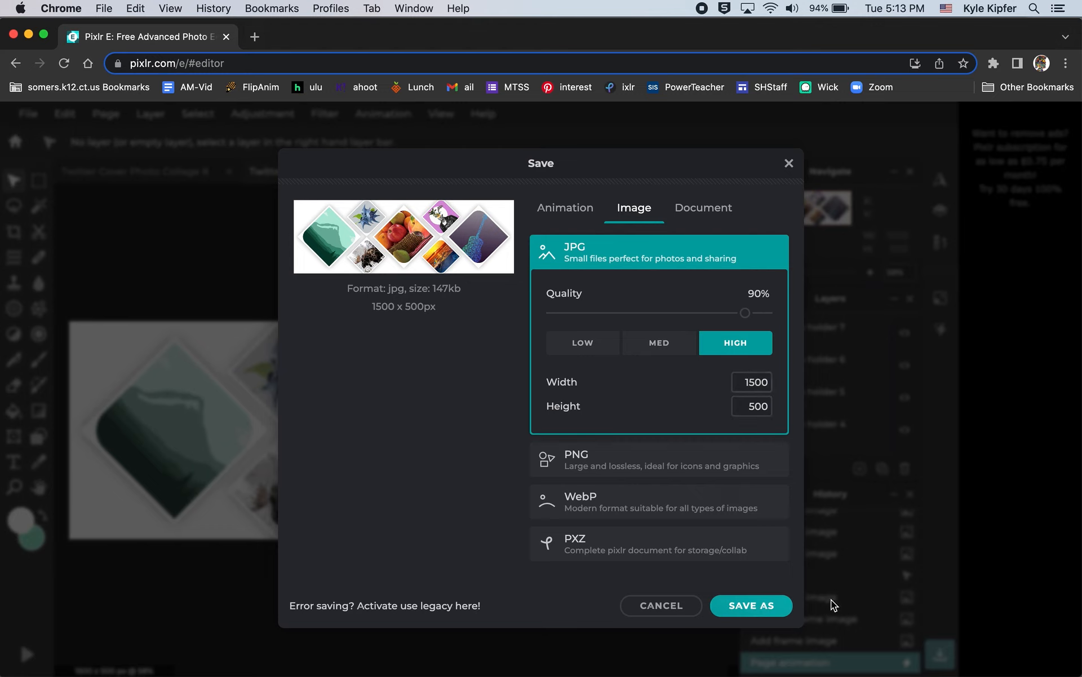
Save the JPG in Downloads under the name Collage.jpg and dismiss the sign-up prompt
click(769, 606)
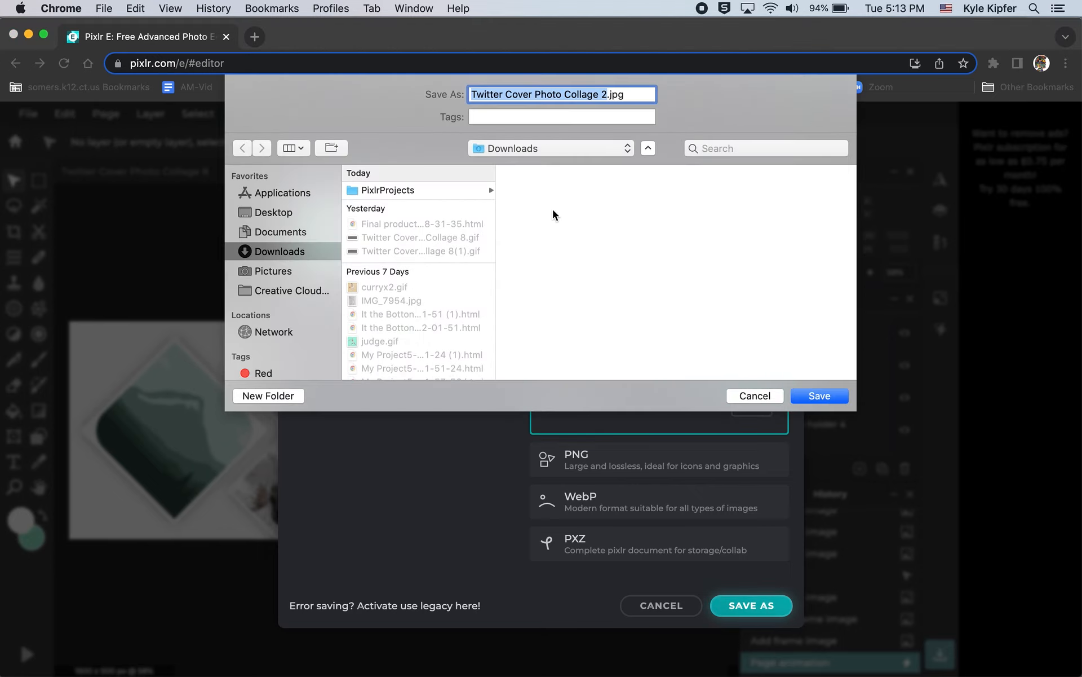
key(Right)
key(BackSpace)
key(BackSpace)
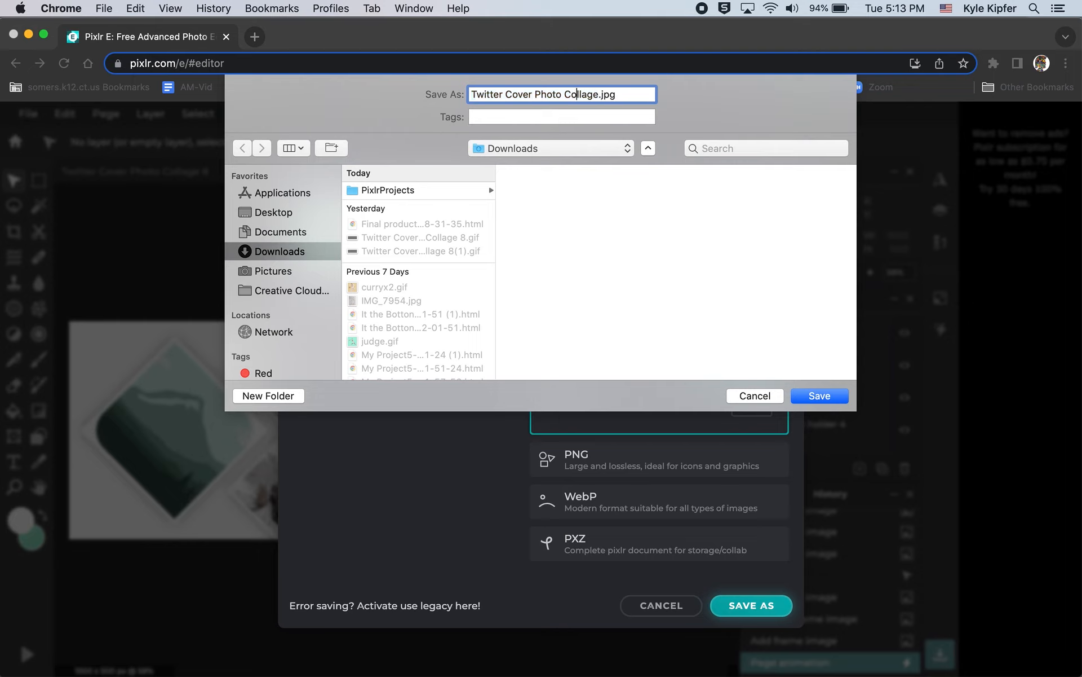
key(shift+Left)
key(shift+Left)
key(shift+Left)
key(shift+Left)
key(shift+Left)
key(shift+Left)
key(BackSpace)
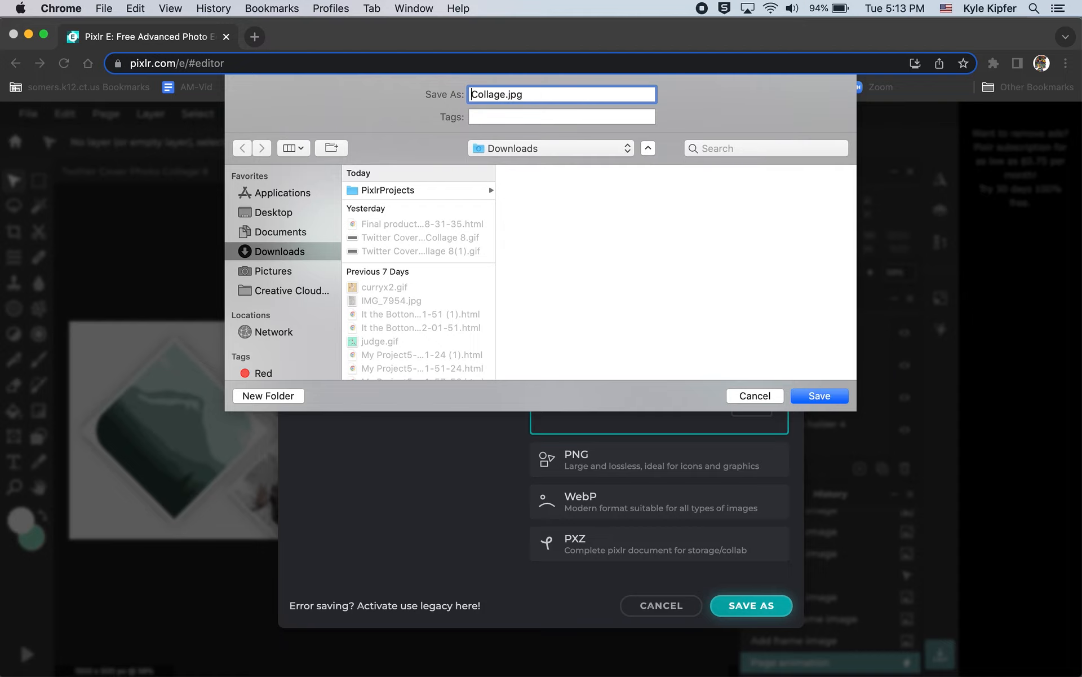
click(835, 393)
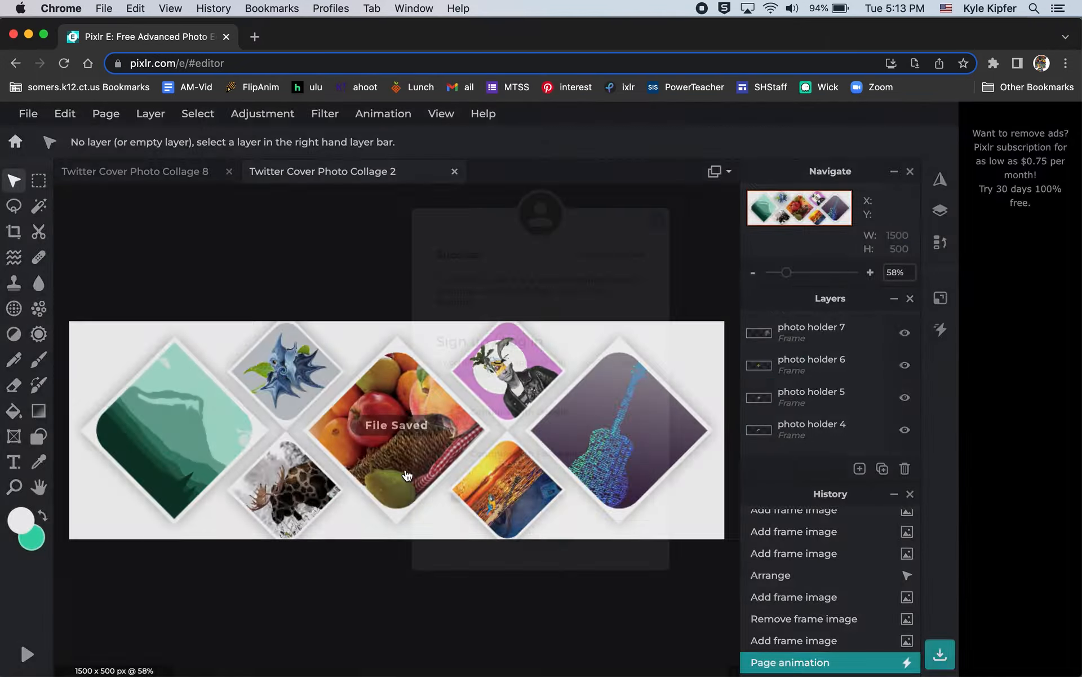
click(684, 183)
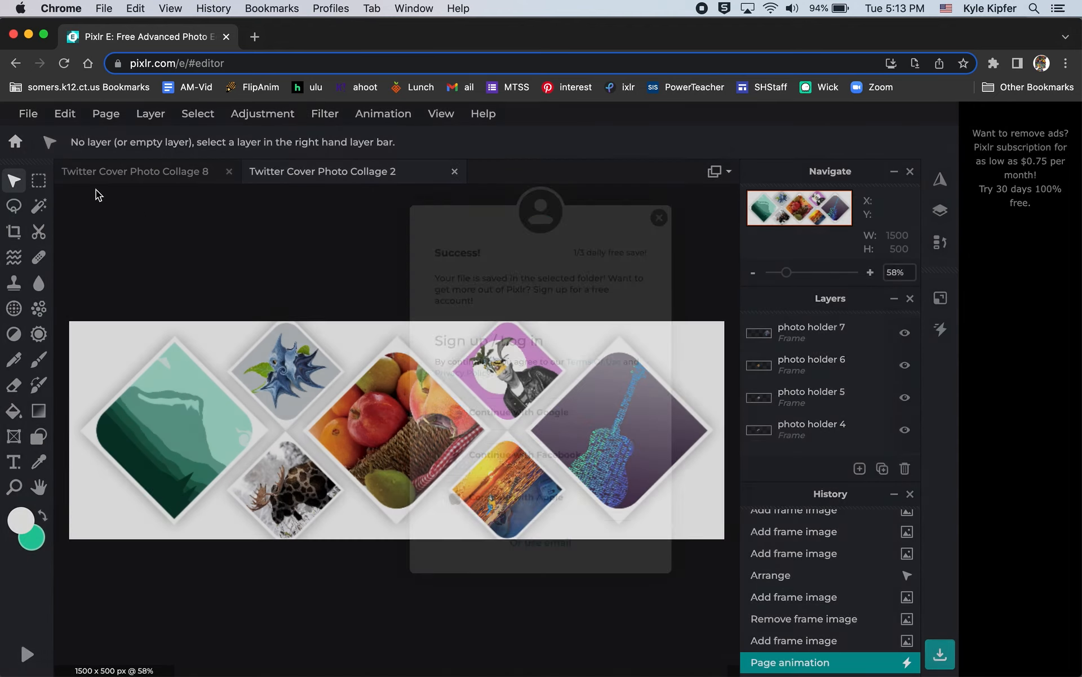
Set up saving the collage as an animated GIF with looping turned on
click(30, 115)
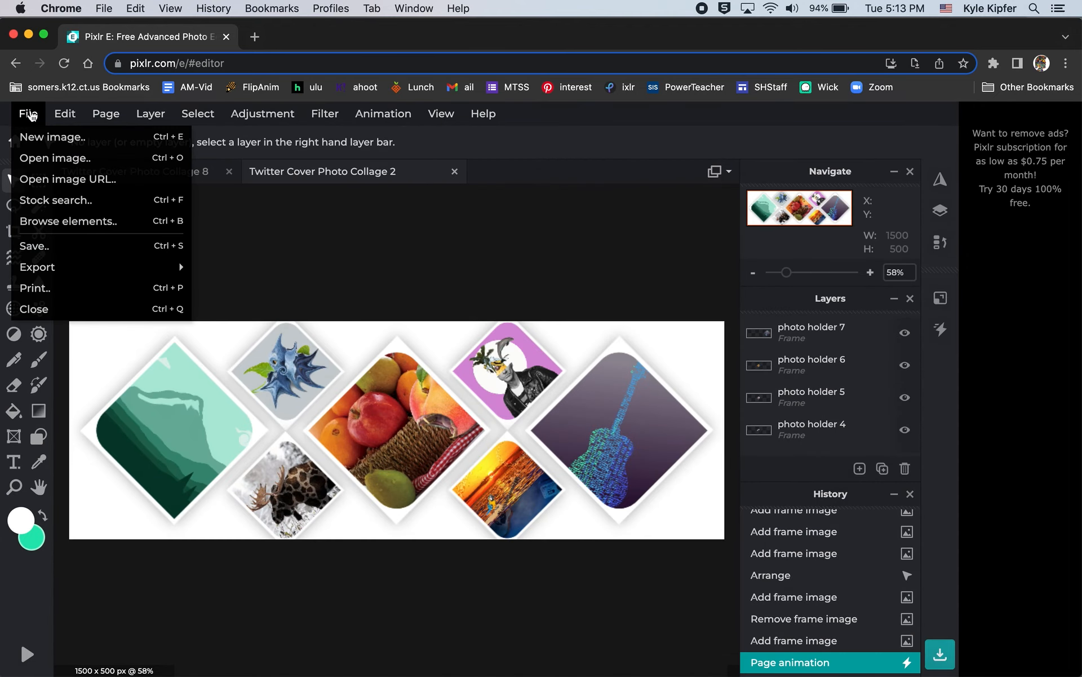
click(80, 247)
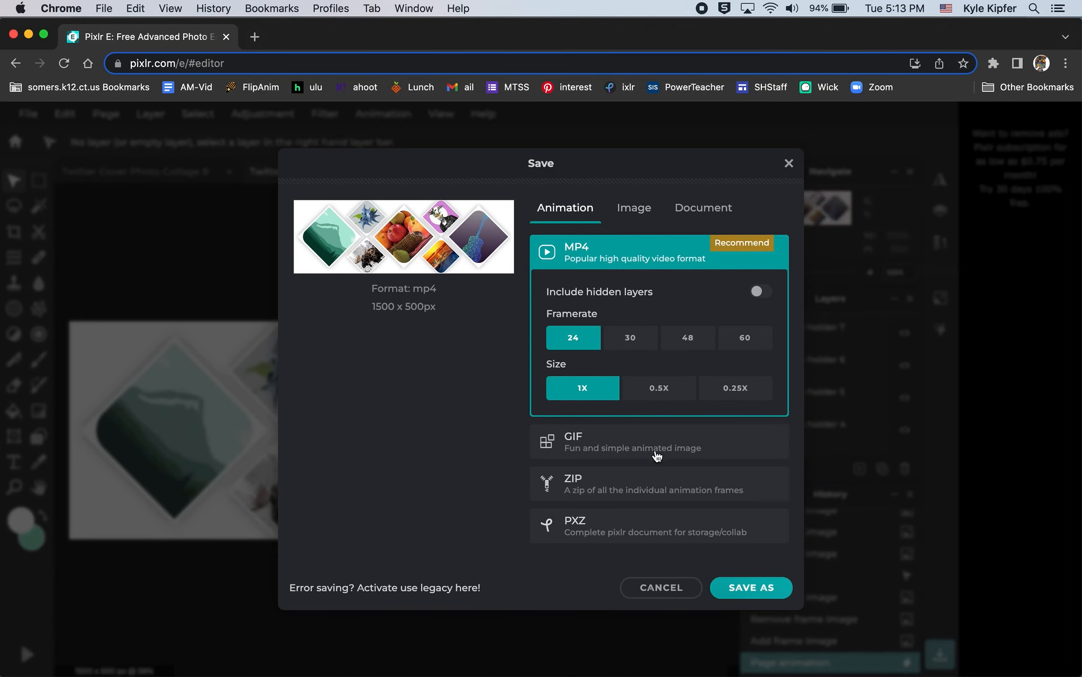
click(671, 442)
click(675, 437)
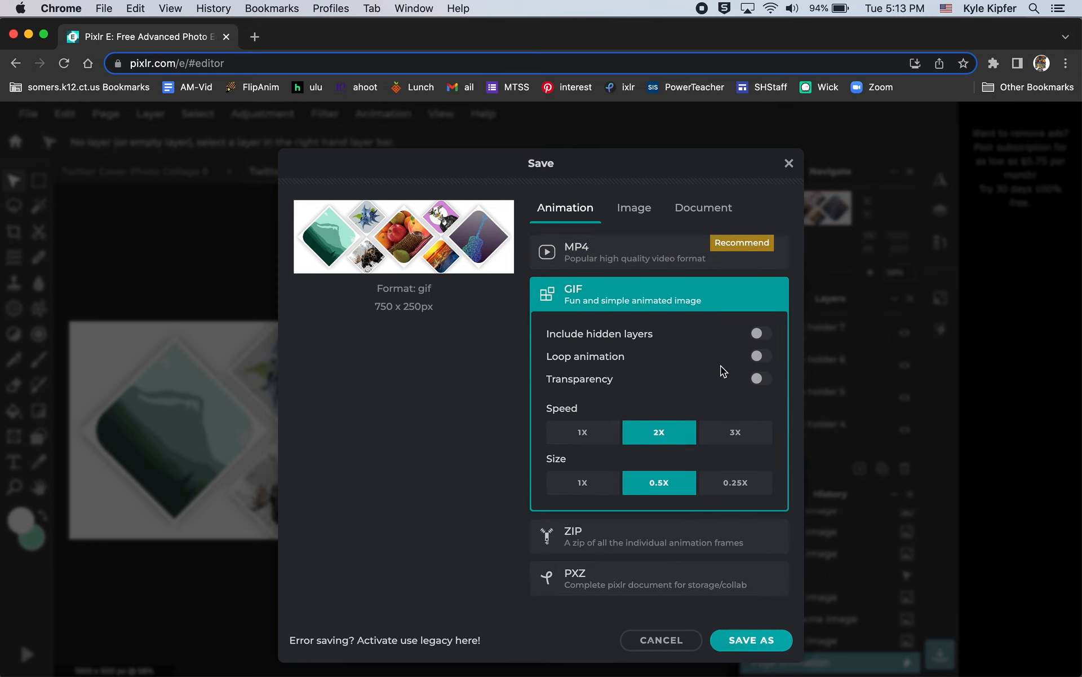
click(768, 357)
Save the GIF in Downloads under the name Collage.gif and dismiss the sign-up prompt
click(747, 632)
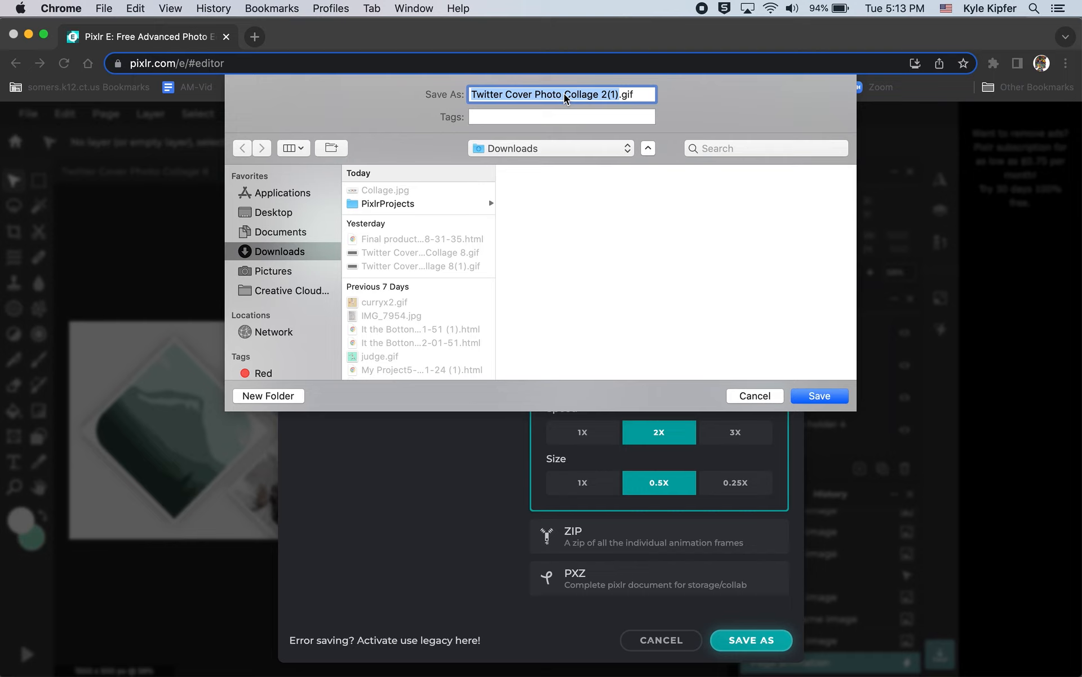
drag(564, 95, 439, 97)
key(BackSpace)
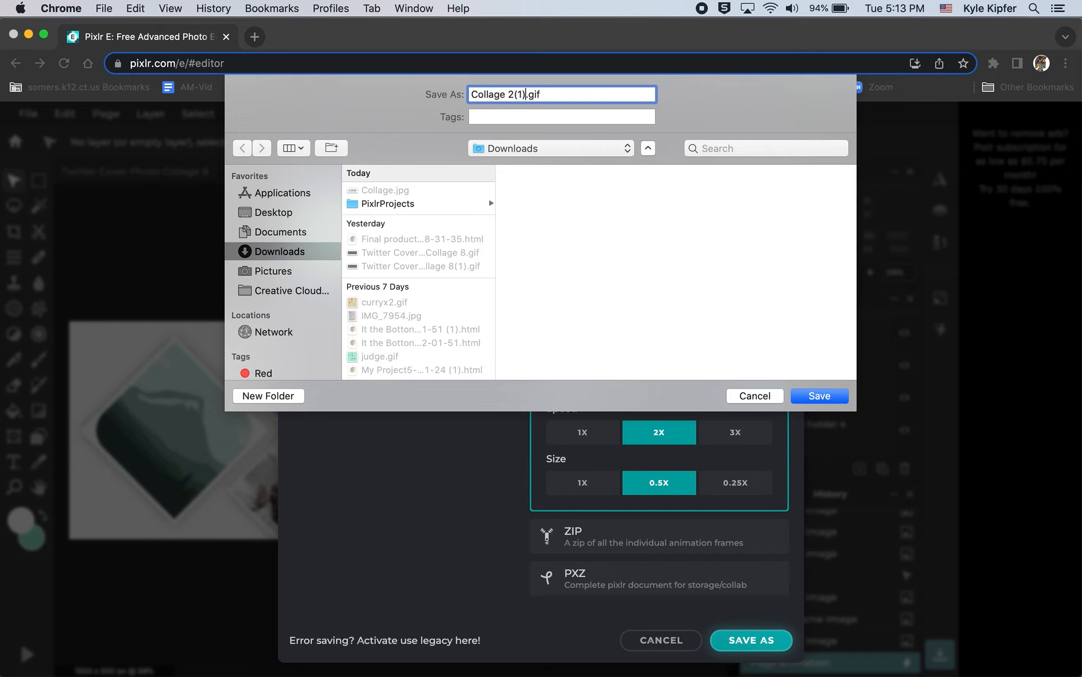
key(BackSpace)
key(BackSpace)
key(BackSpace)
click(834, 398)
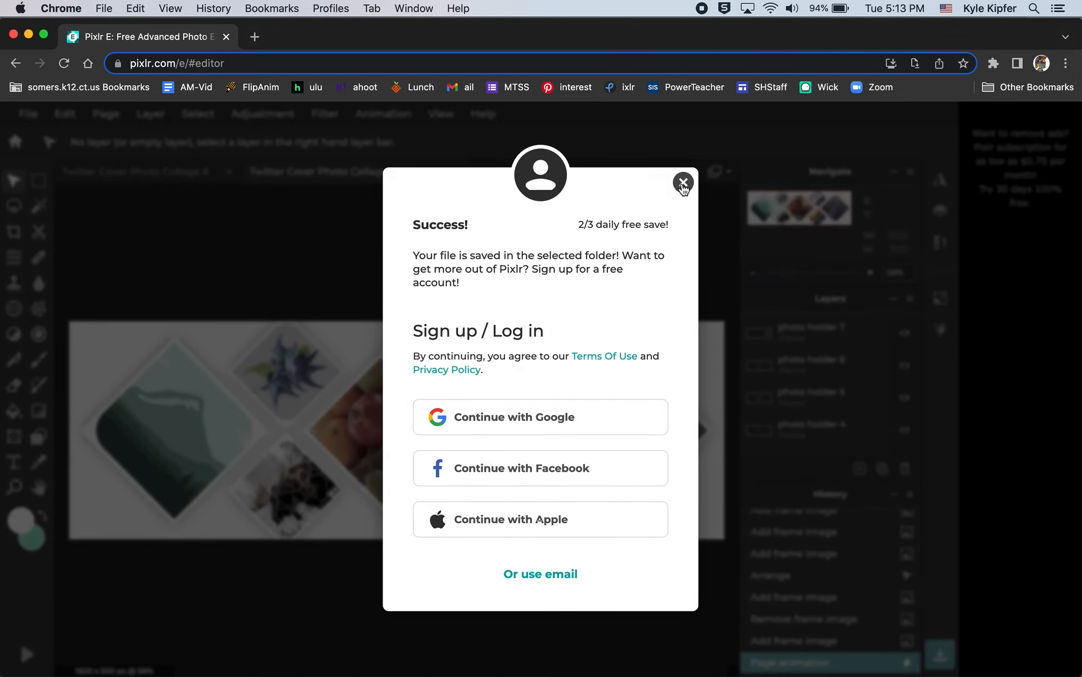
click(683, 182)
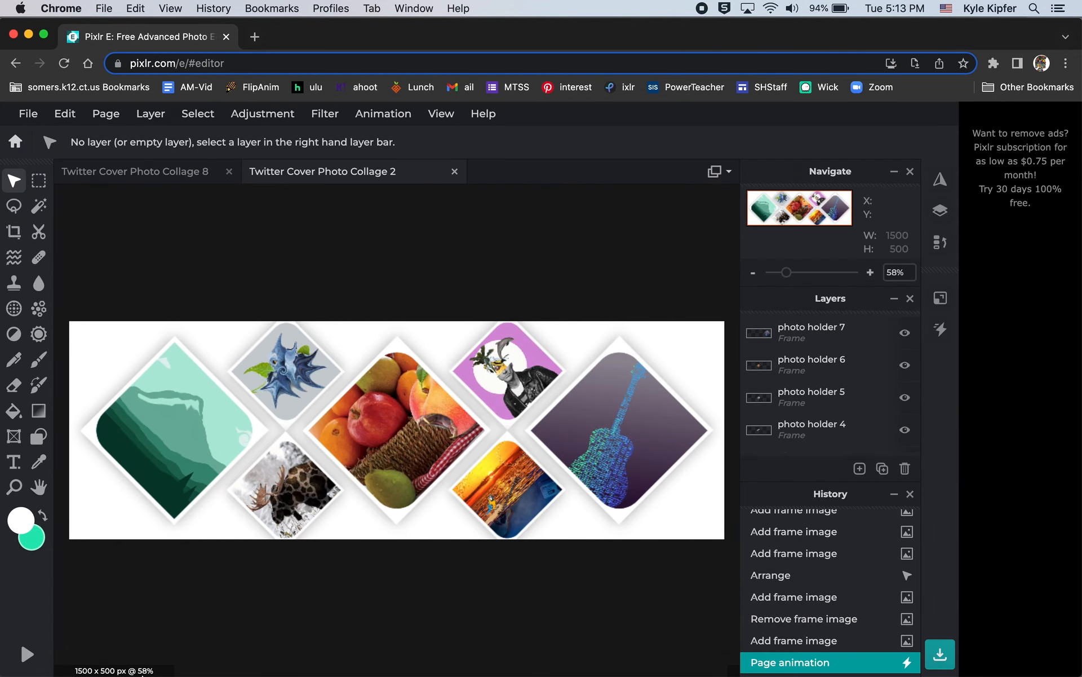
Switch to Finder, go to the Downloads folder and preview Collage.gif
click(255, 633)
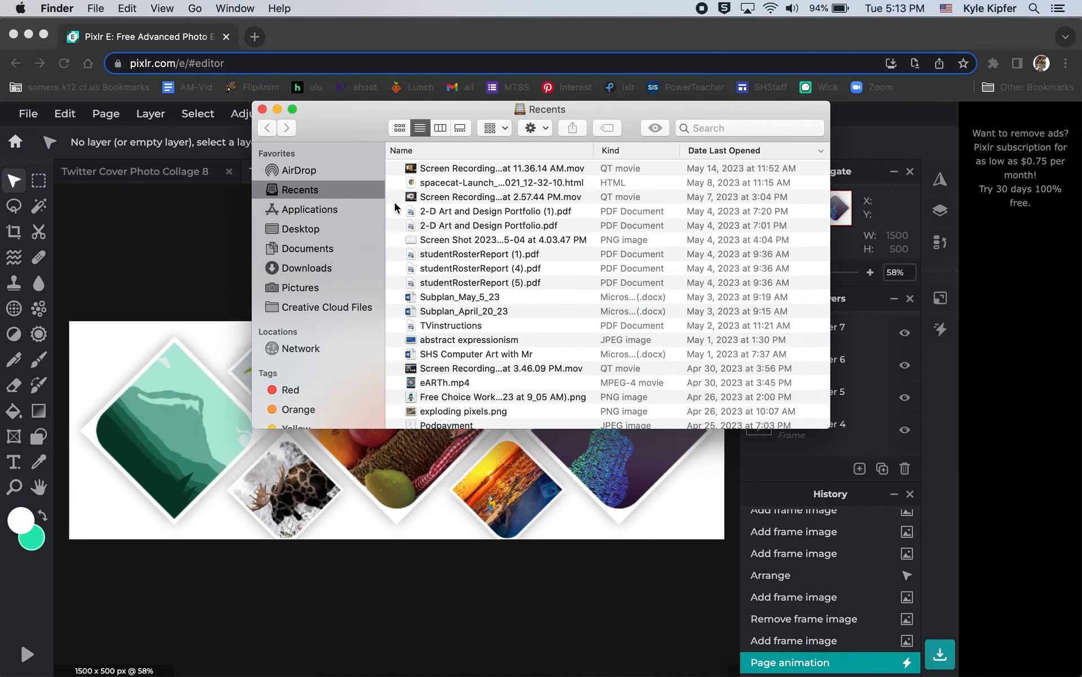
click(320, 249)
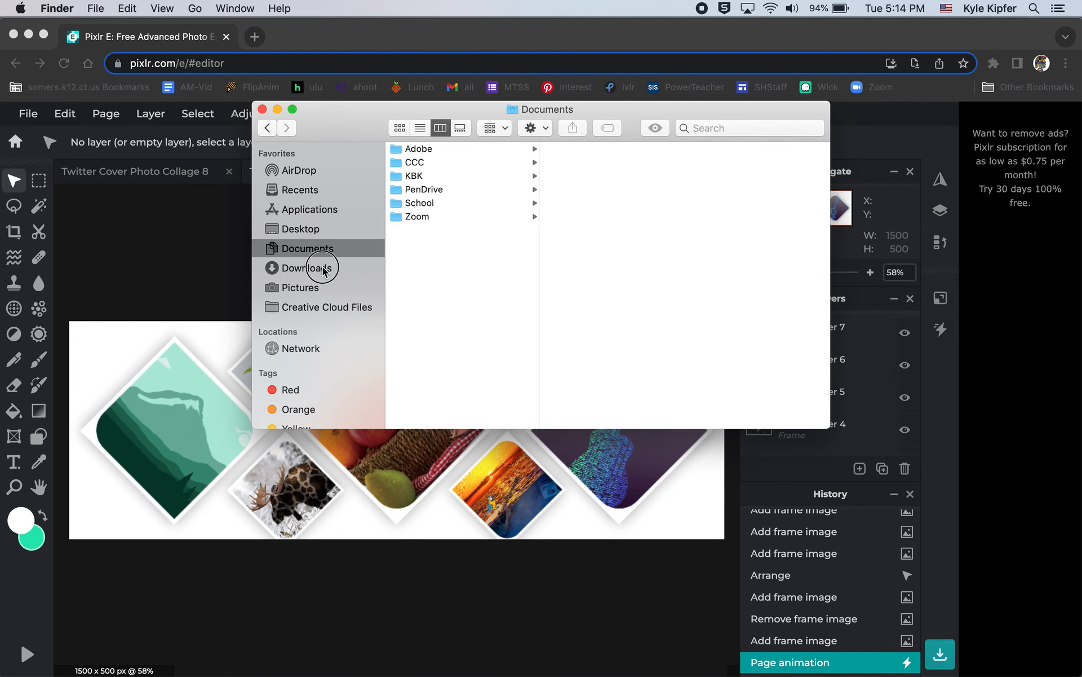
click(322, 268)
click(442, 168)
click(655, 128)
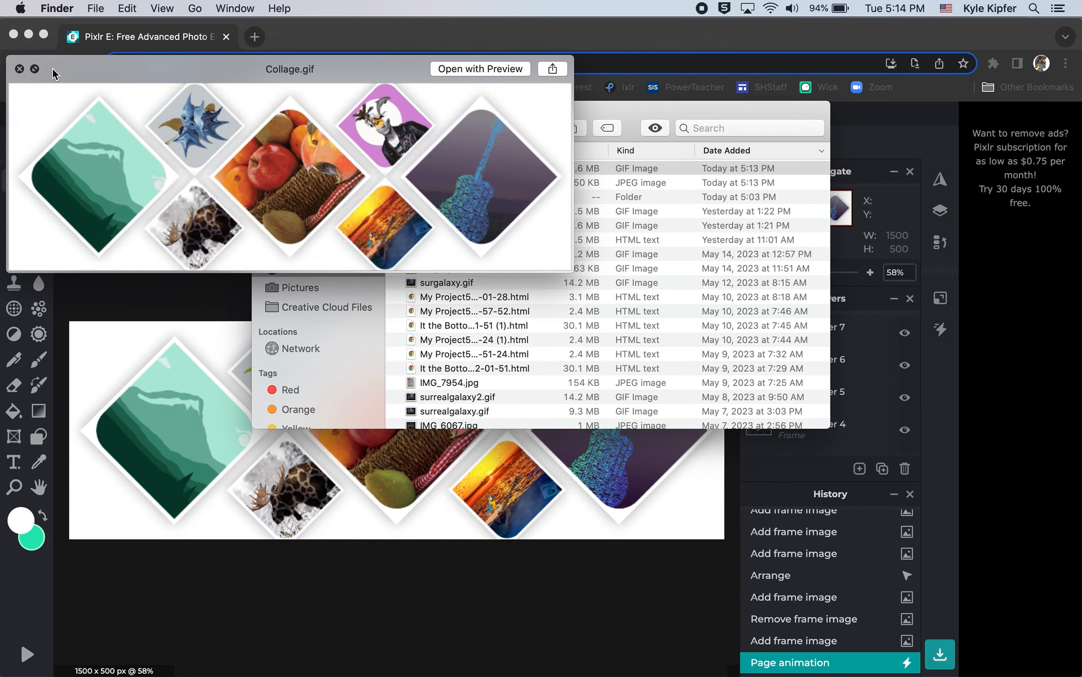
click(19, 69)
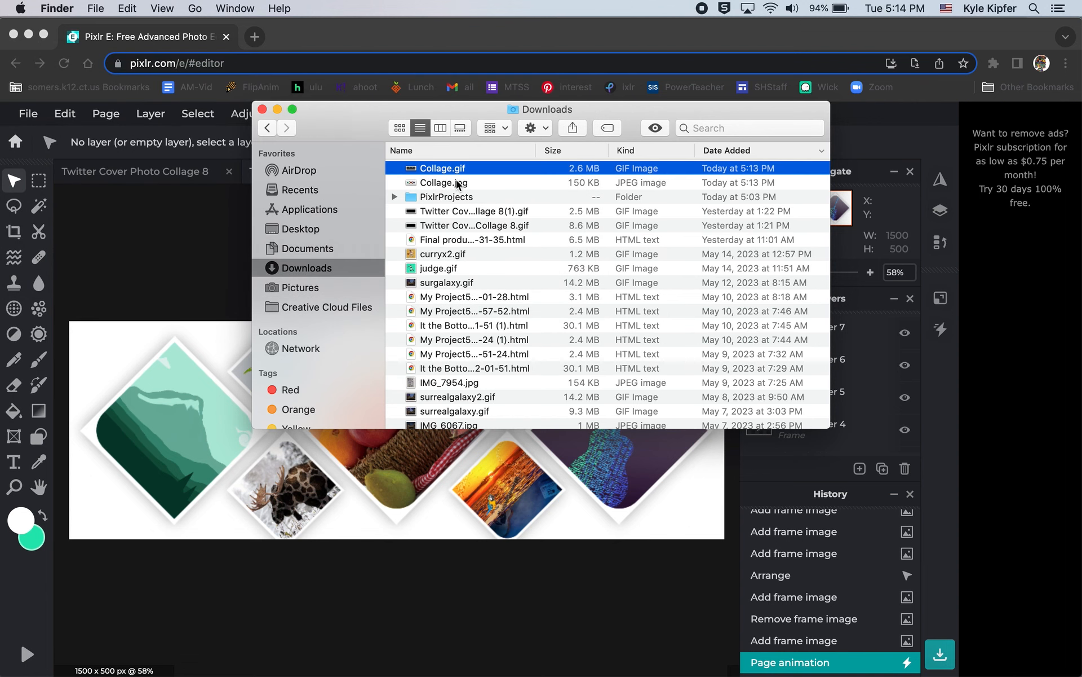
Preview Collage.jpg in the Downloads folder, close Finder and return to the Pixlr editor
click(456, 183)
click(657, 128)
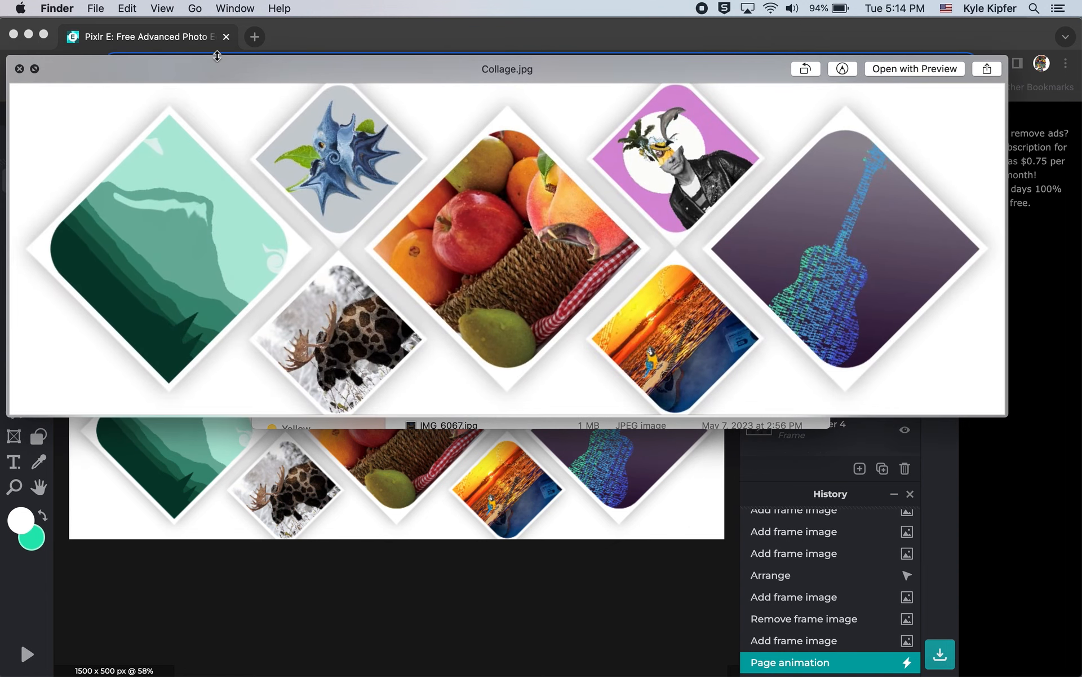
click(20, 69)
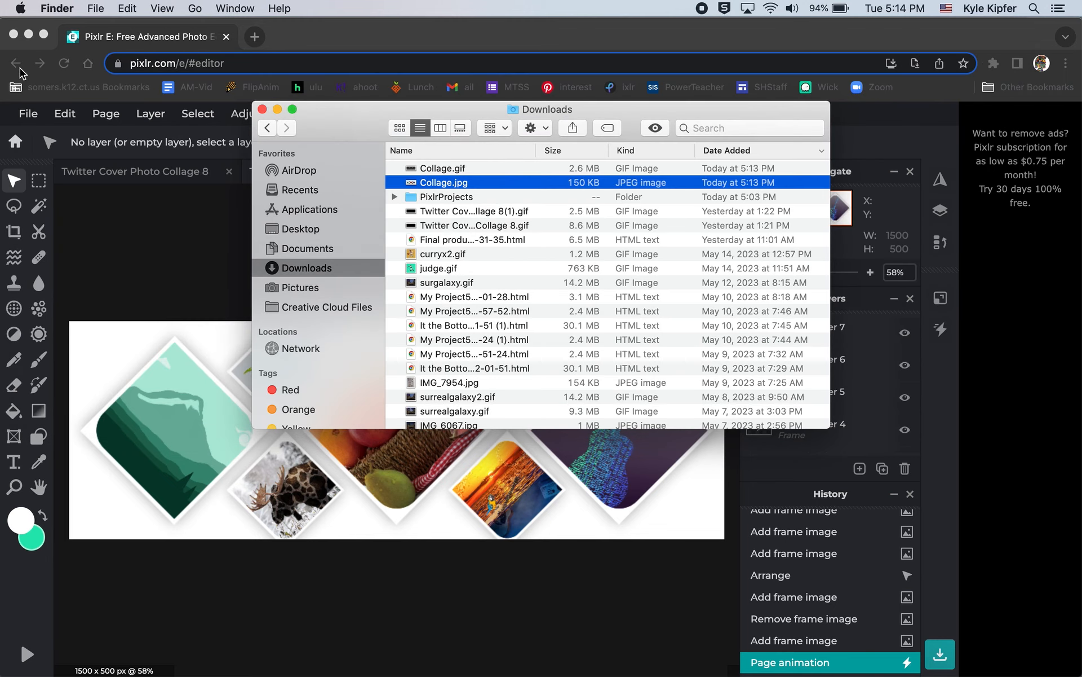
click(263, 109)
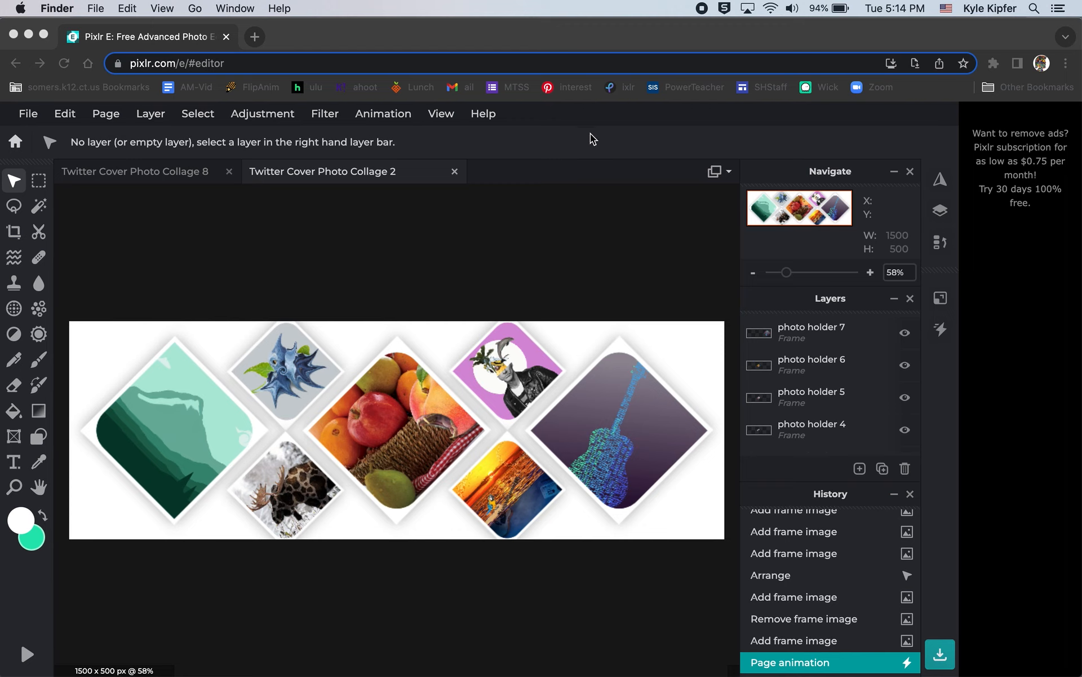
click(441, 41)
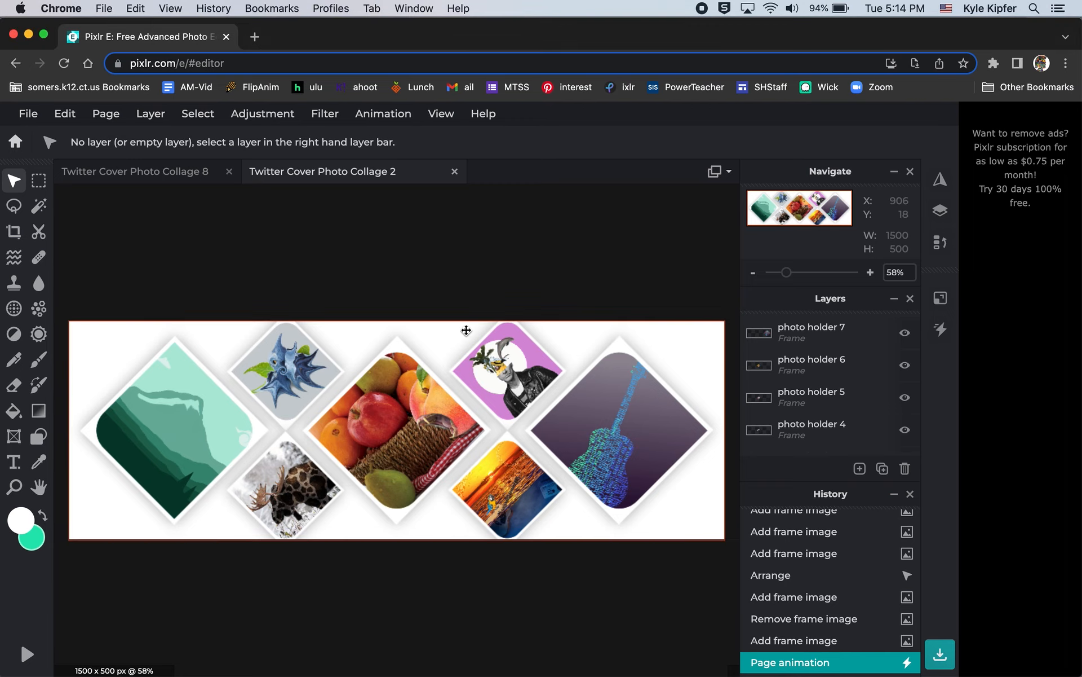